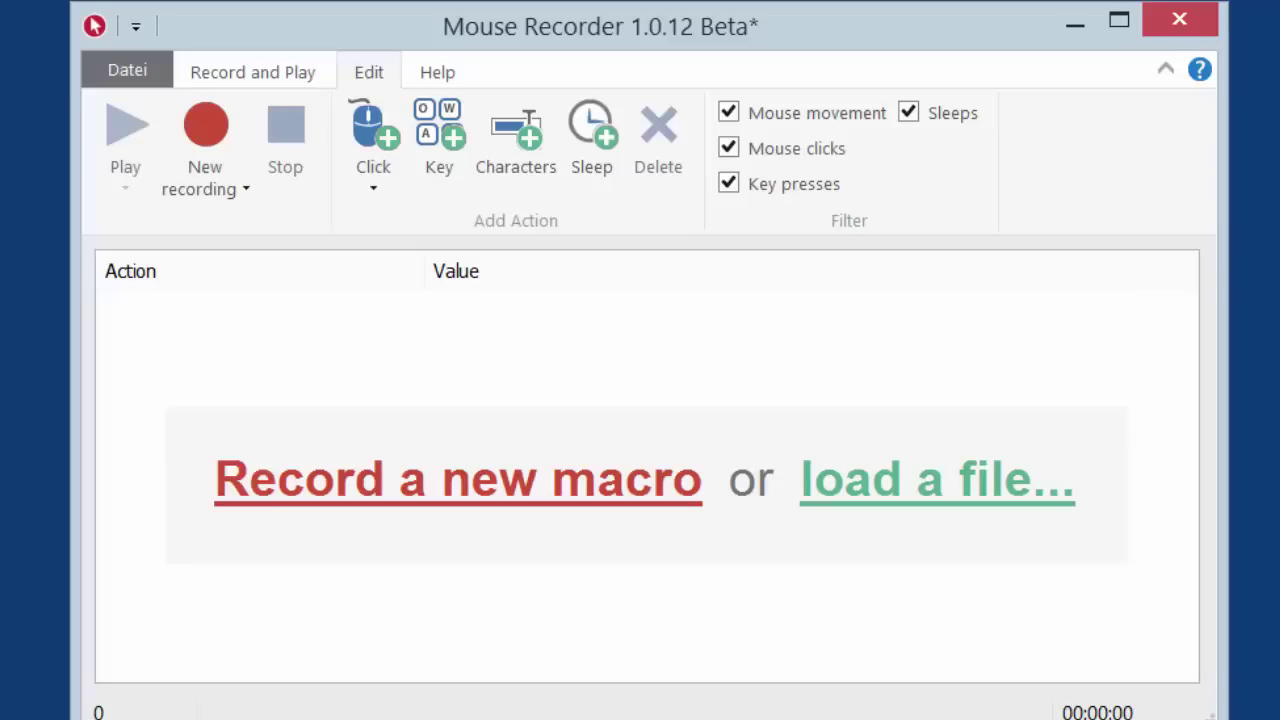
# Review the Hotkeys page in Mouse Recorder's Datei > Settings dialog.
pyautogui.click(128, 62)
pyautogui.click(198, 472)
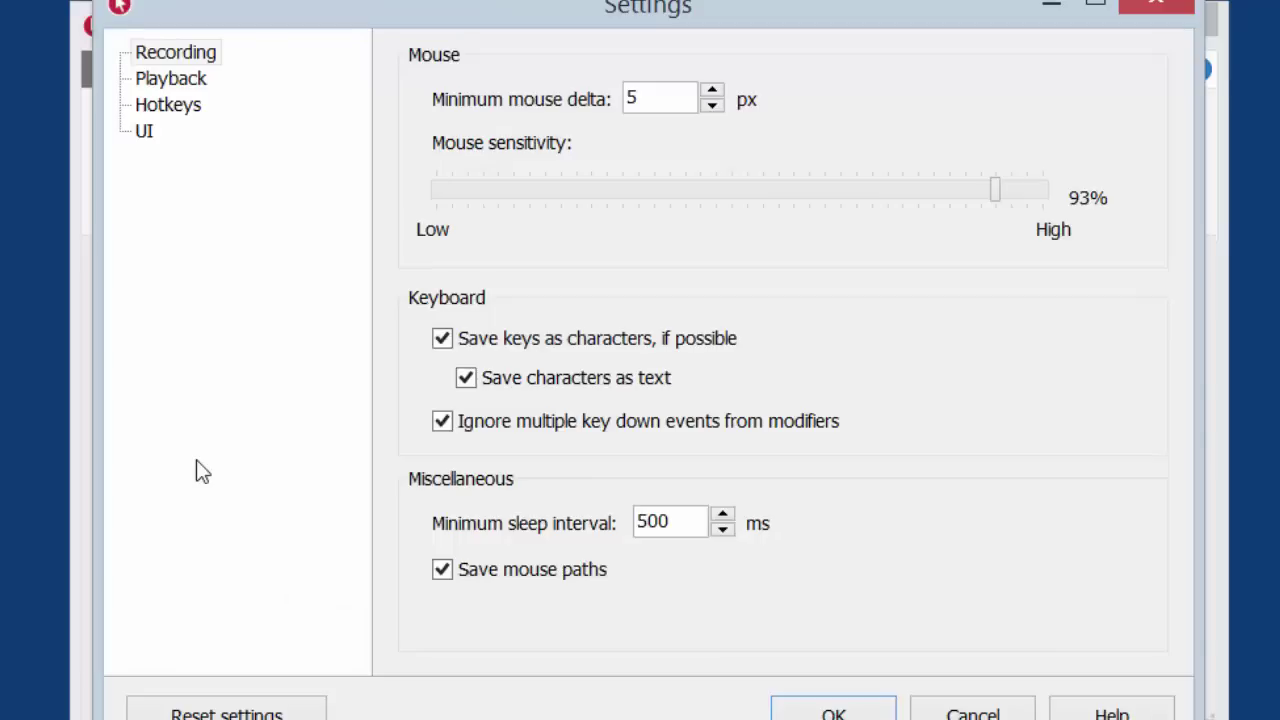
pyautogui.click(182, 108)
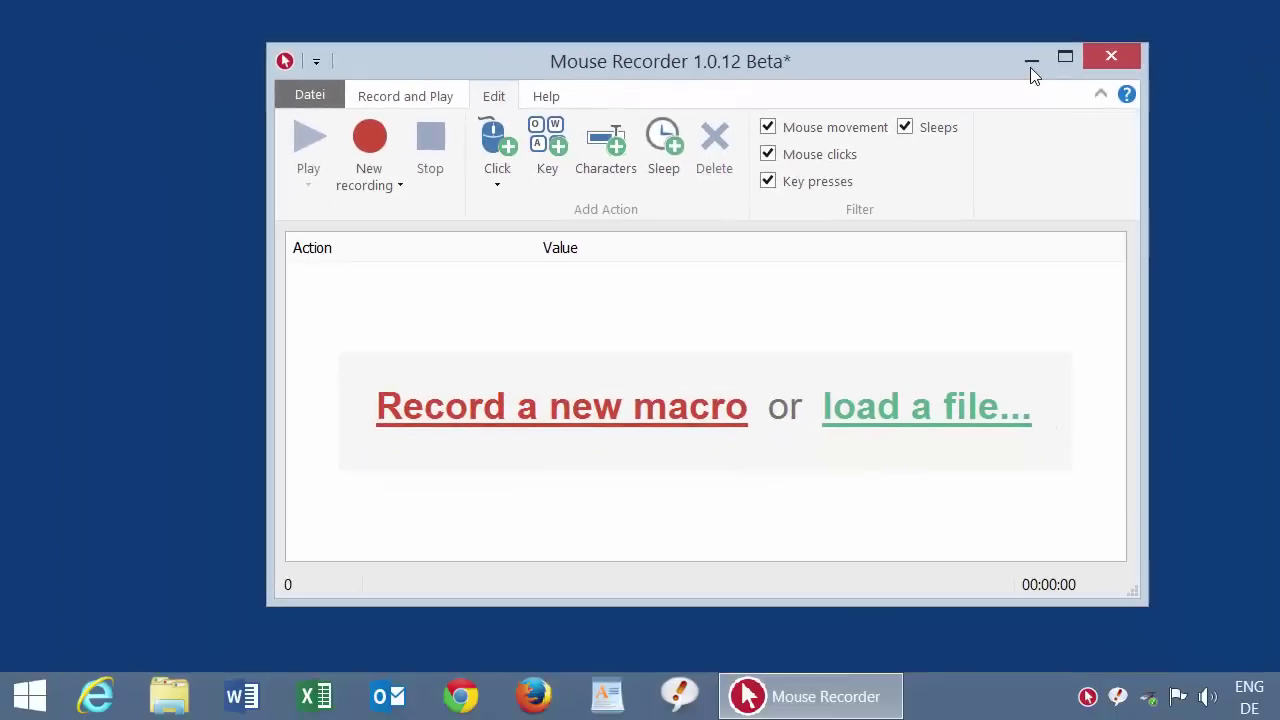
# Minimize Mouse Recorder, then start and stop a new recording with the F9 hotkey.
pyautogui.click(1126, 92)
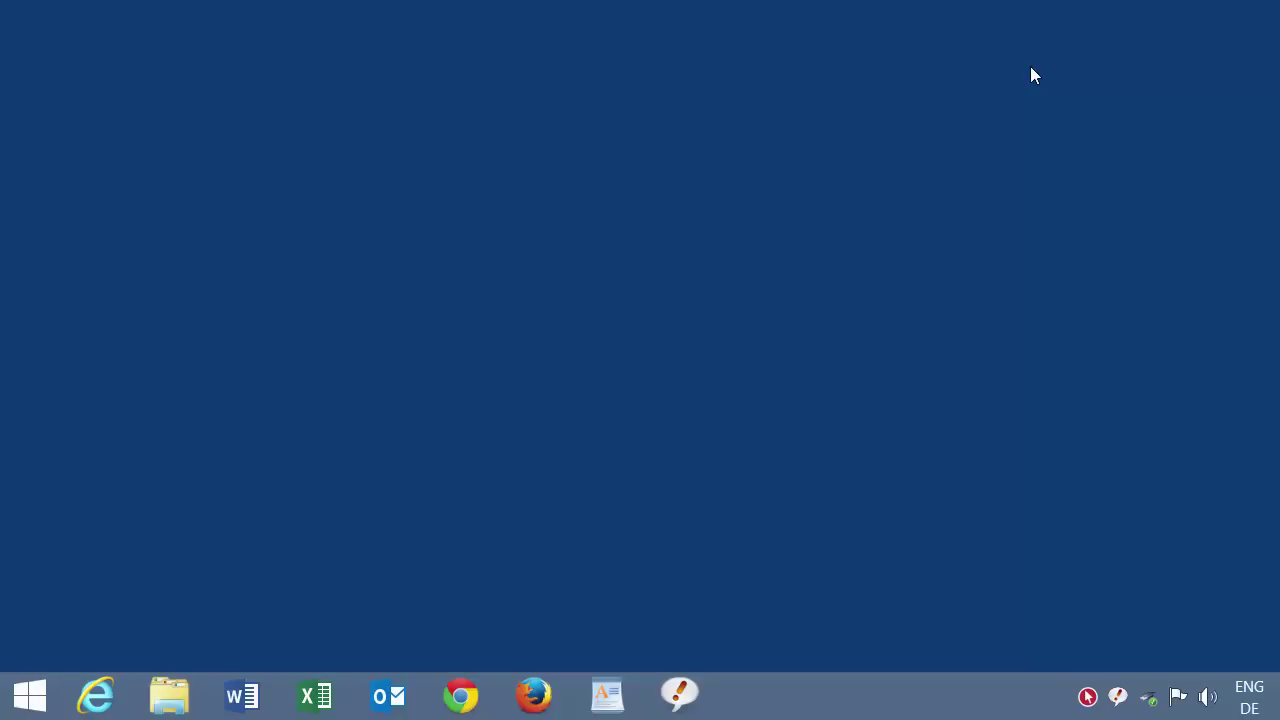
pyautogui.press('F9')
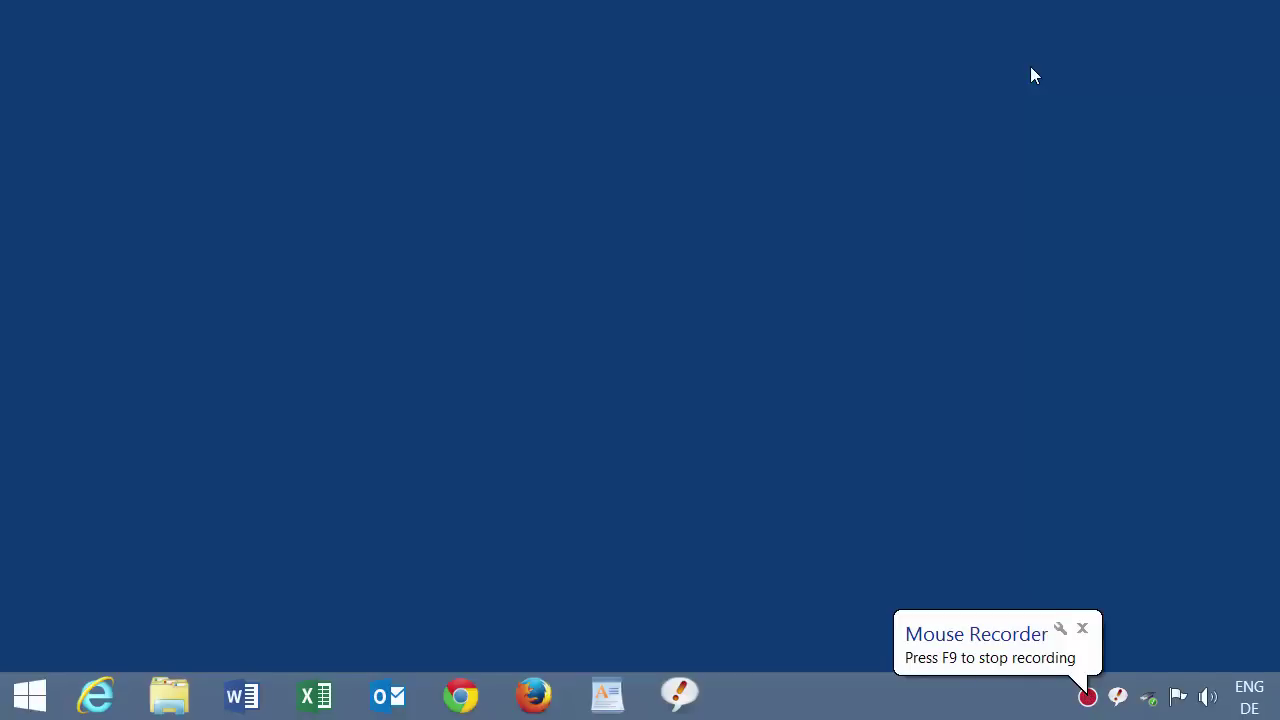
pyautogui.press('F9')
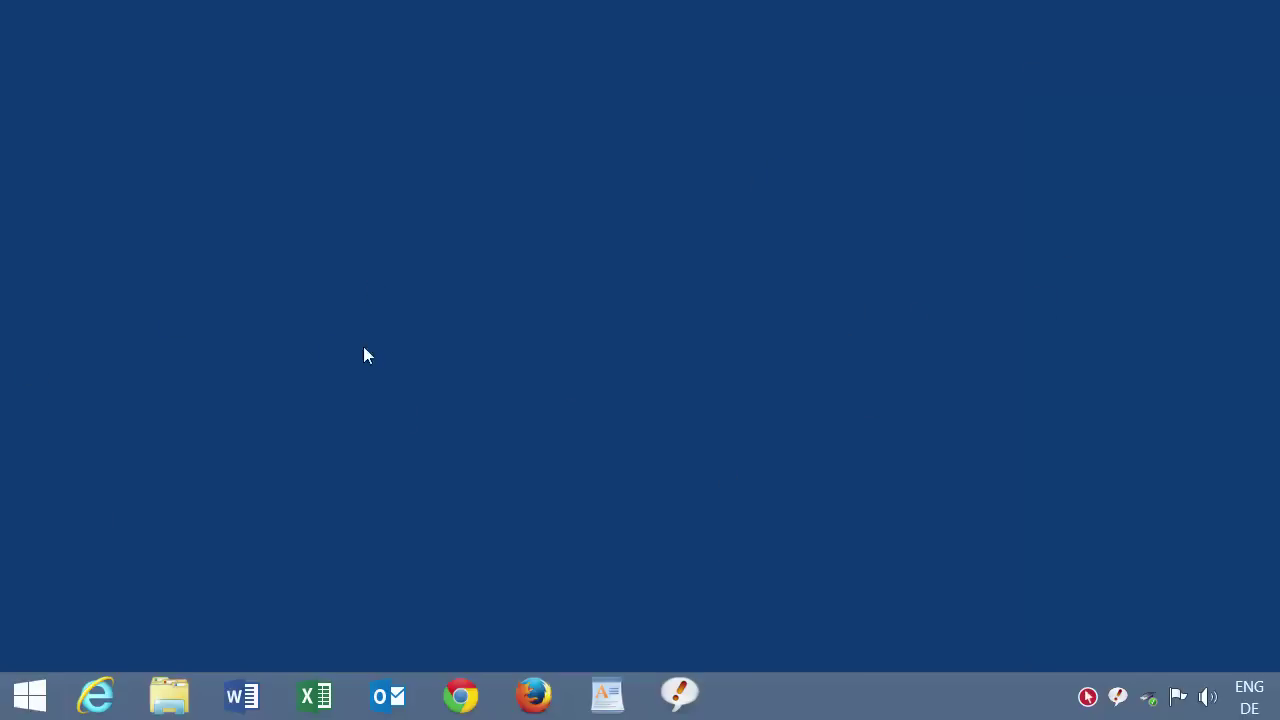
# Search 'trier' in Chrome, go from the Trier Wikipedia article to Verbandsgemeinde Trier-Land, then close Chrome.
pyautogui.click(463, 697)
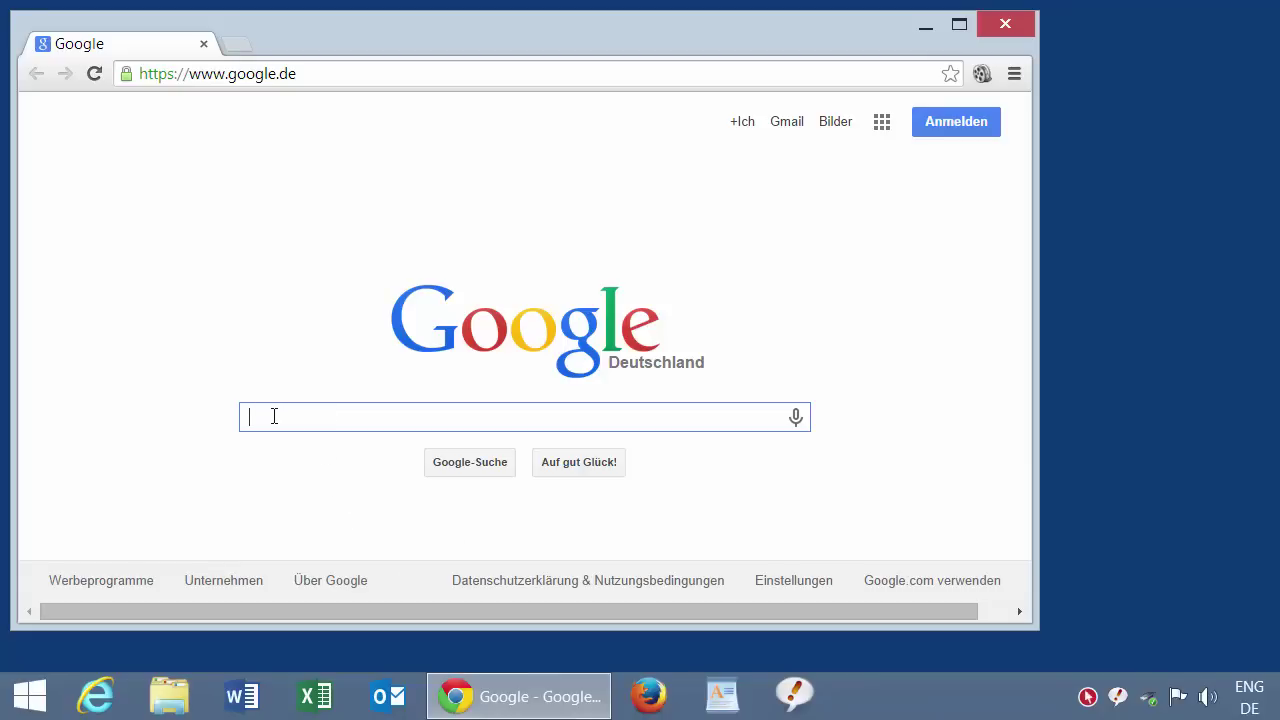
pyautogui.write('trier')
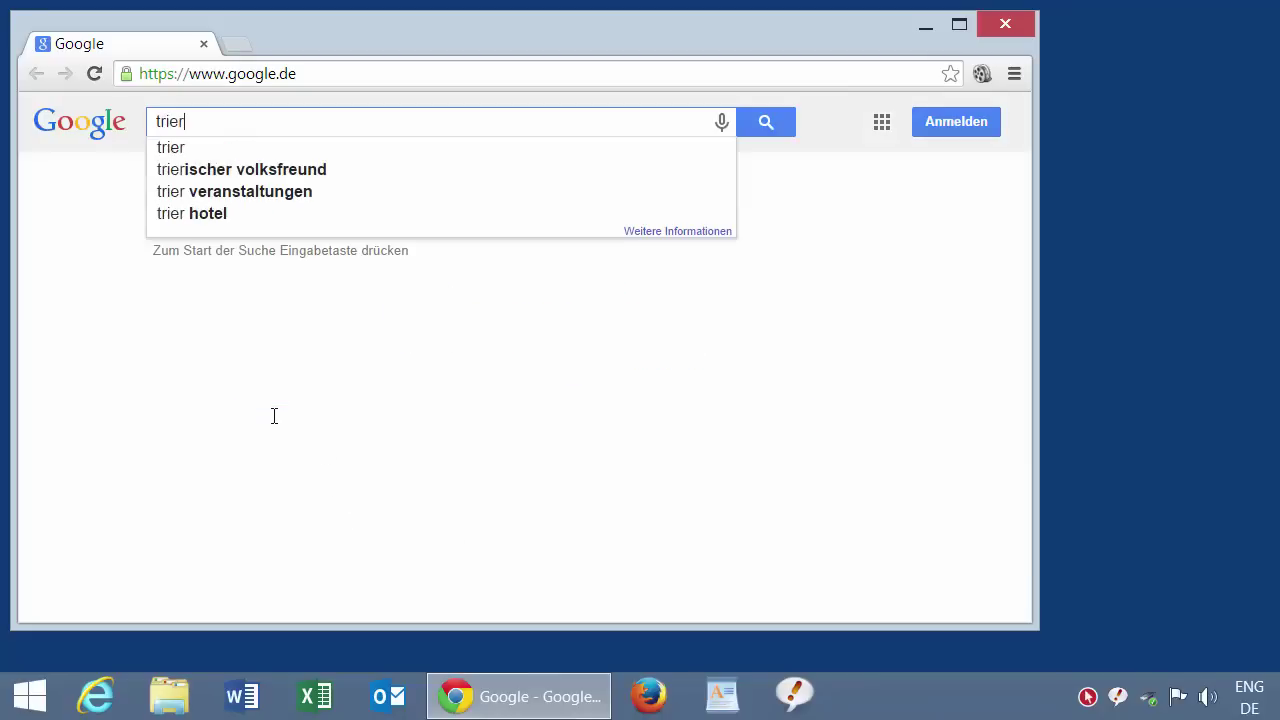
pyautogui.press('Return')
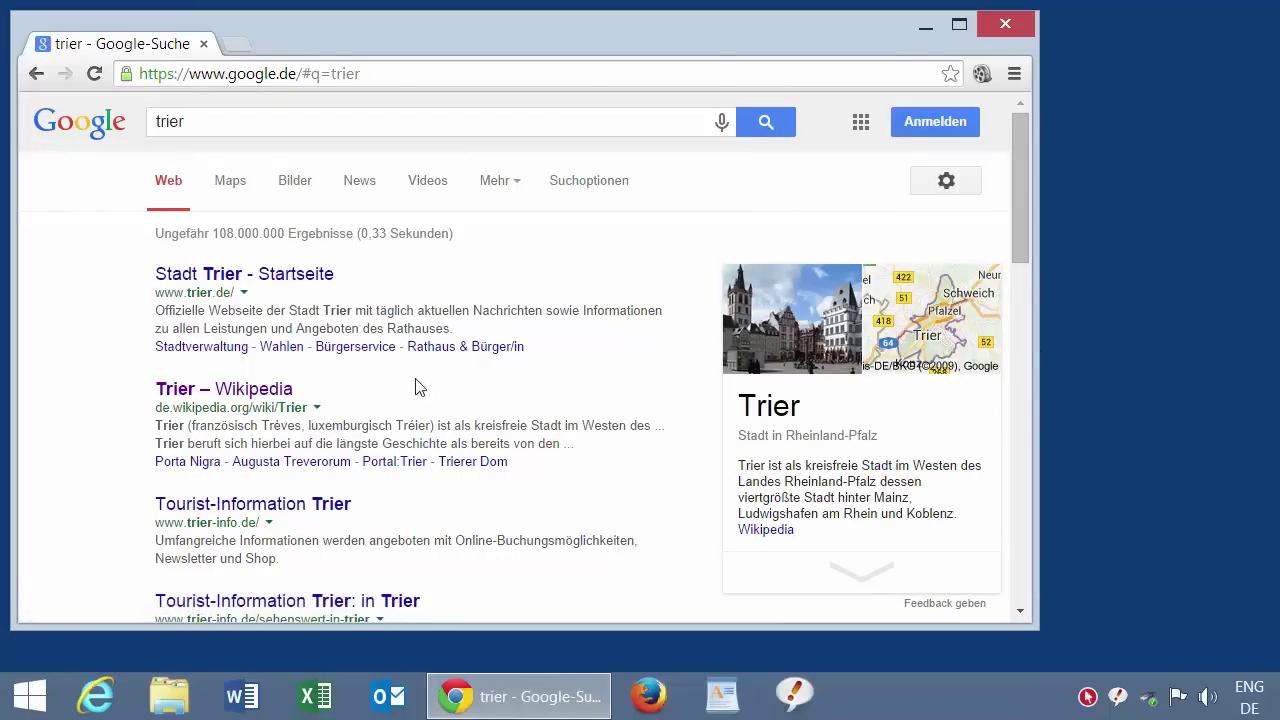
pyautogui.click(214, 396)
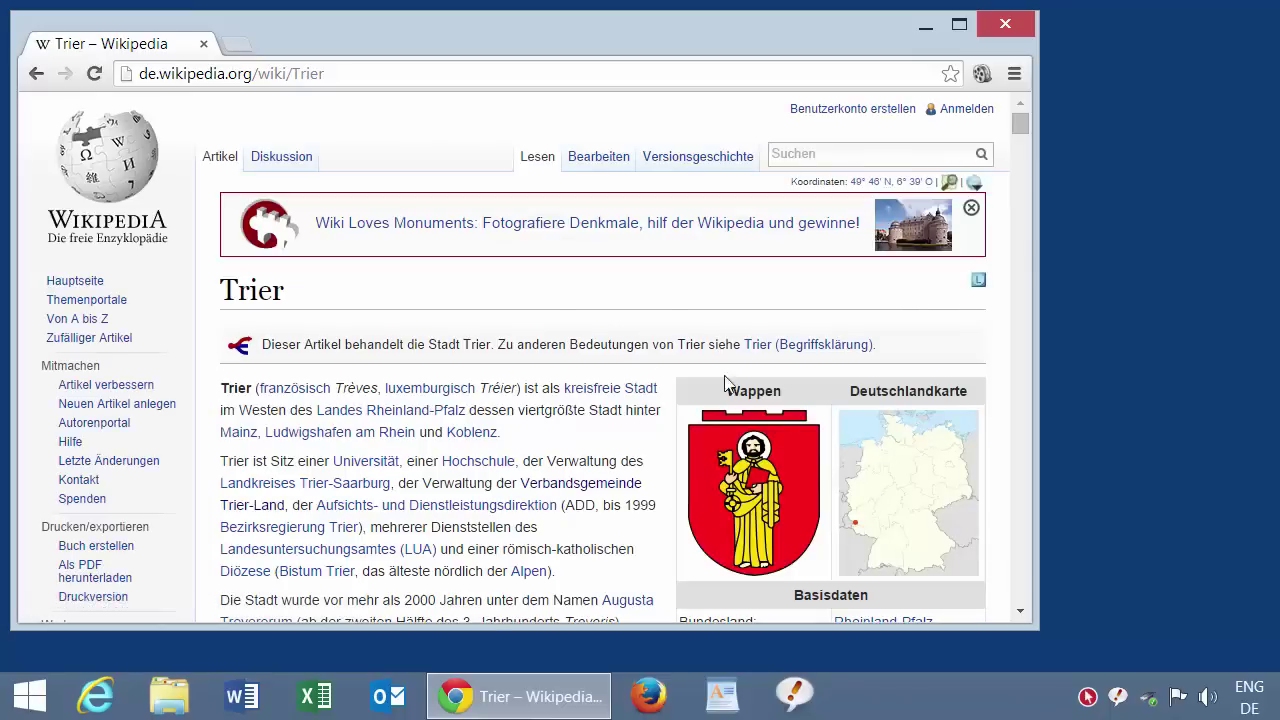
pyautogui.click(570, 491)
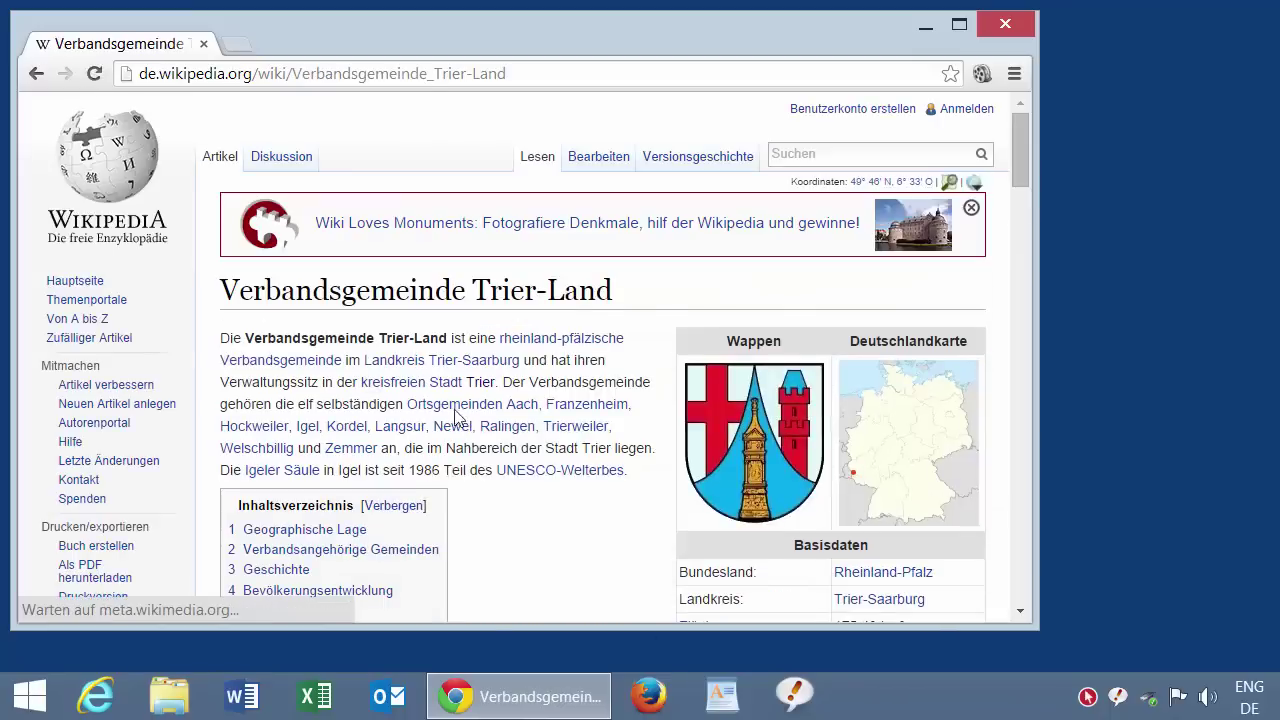
pyautogui.click(1005, 23)
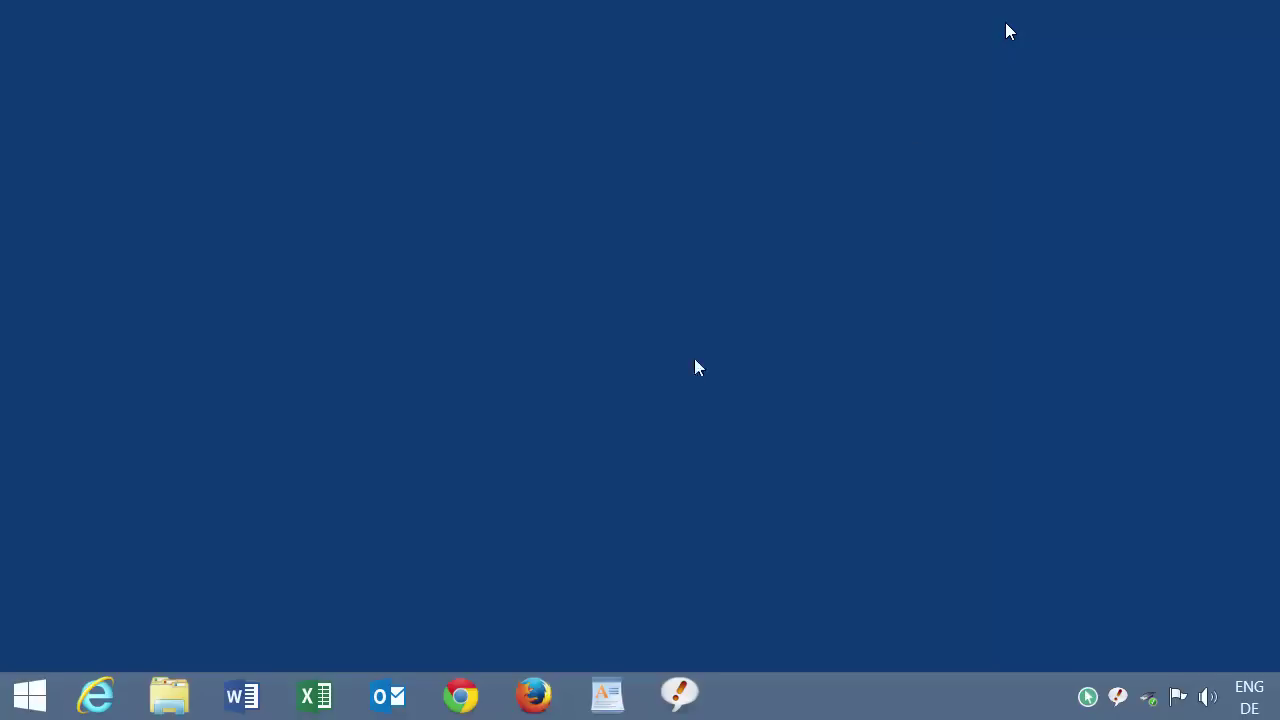
# Replay the Chrome 'trier' search through Trier to Verbandsgemeinde Trier-Land, ending with Chrome closed.
pyautogui.click(462, 695)
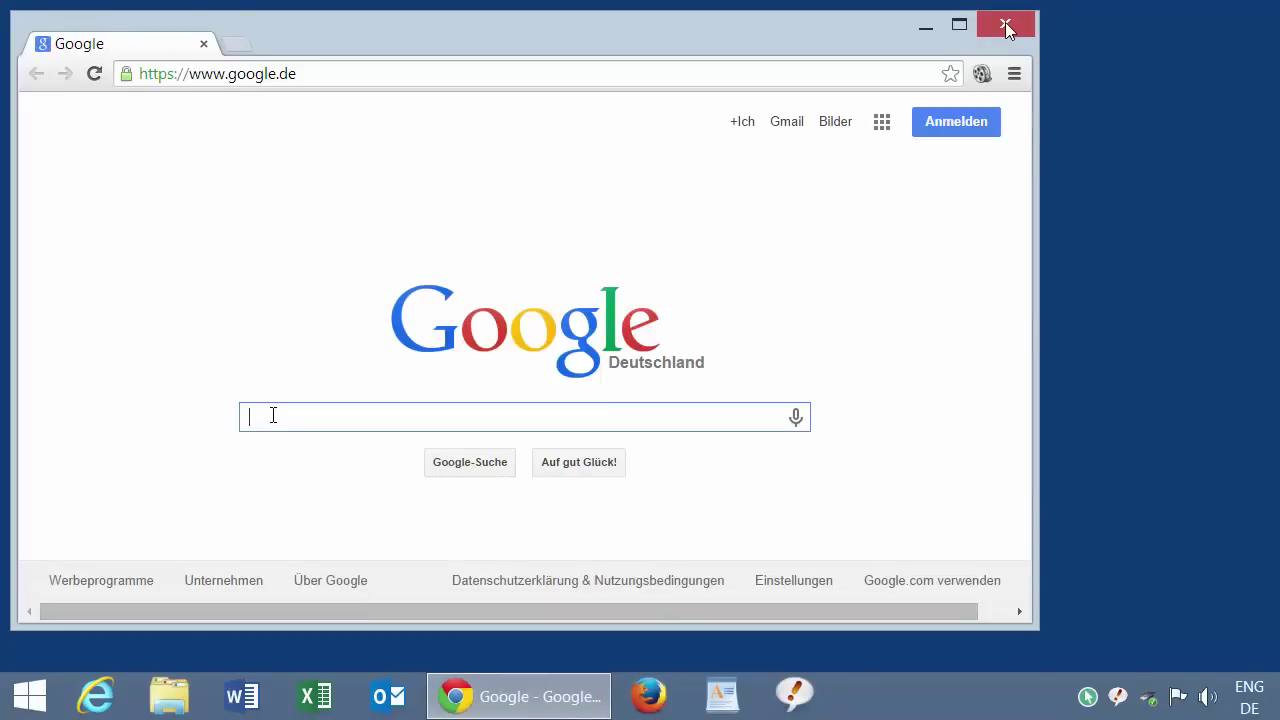
pyautogui.write('trier')
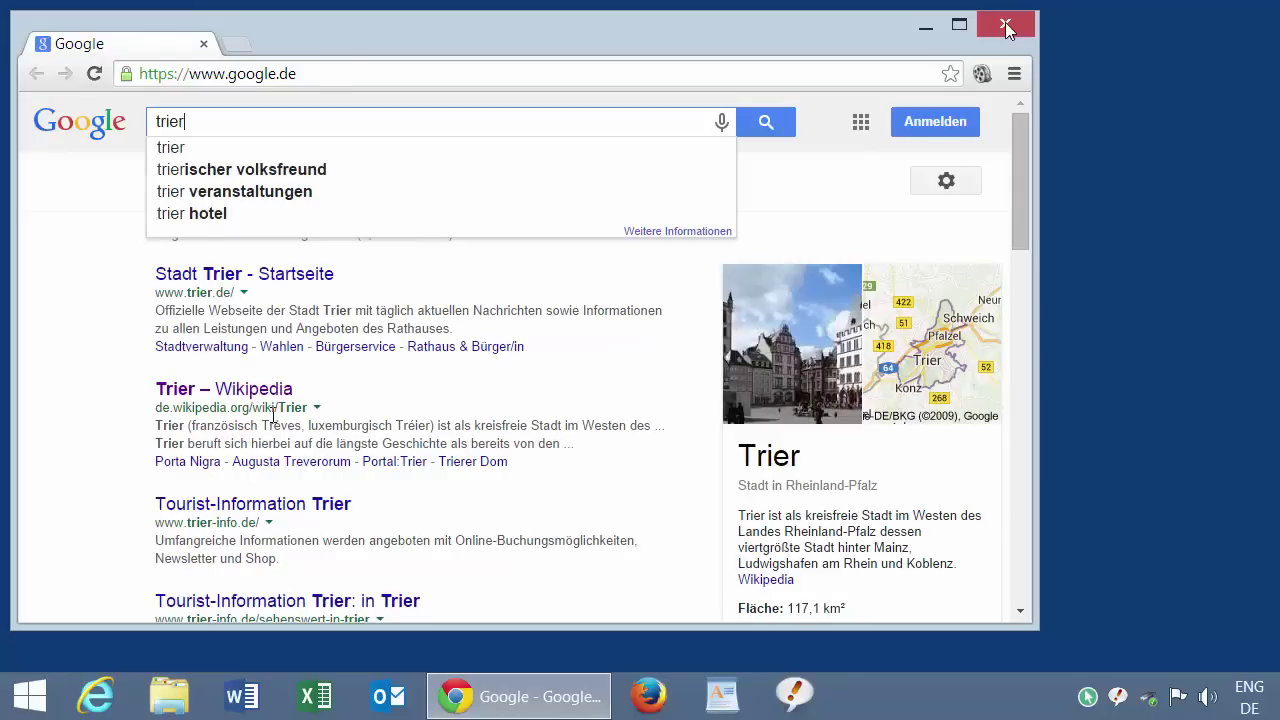
pyautogui.press('Return')
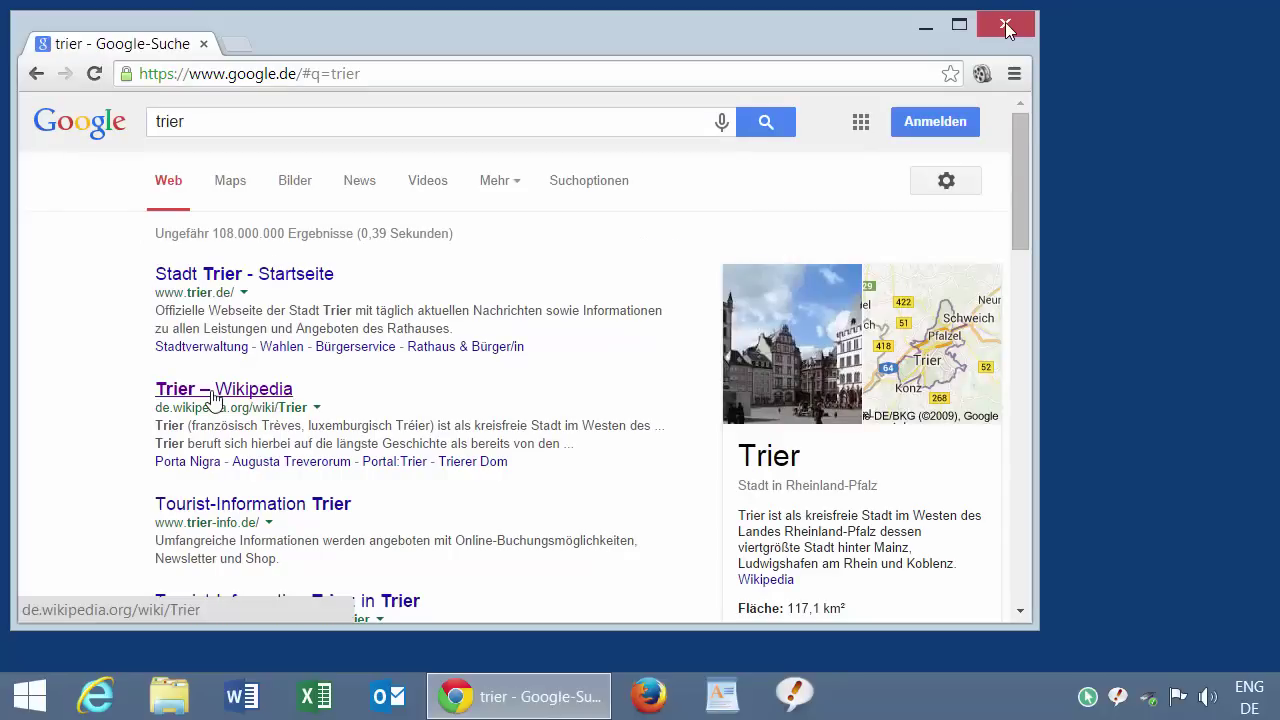
pyautogui.click(213, 397)
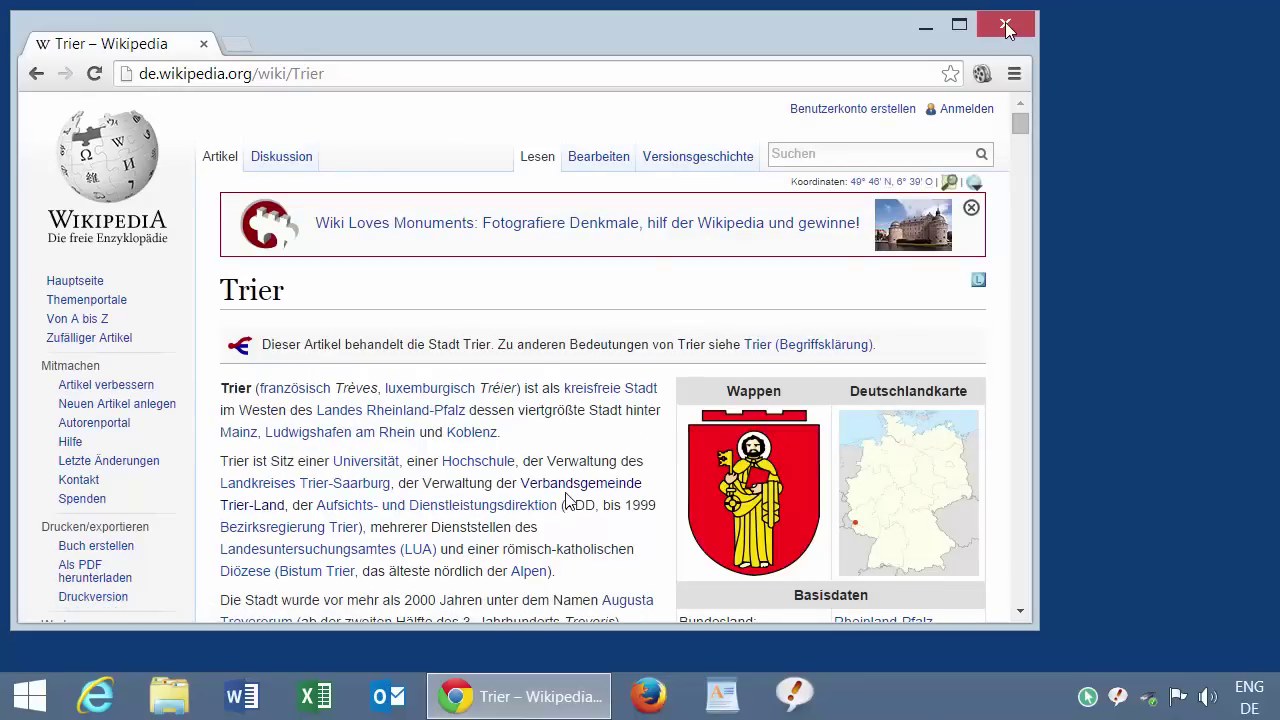
pyautogui.click(566, 494)
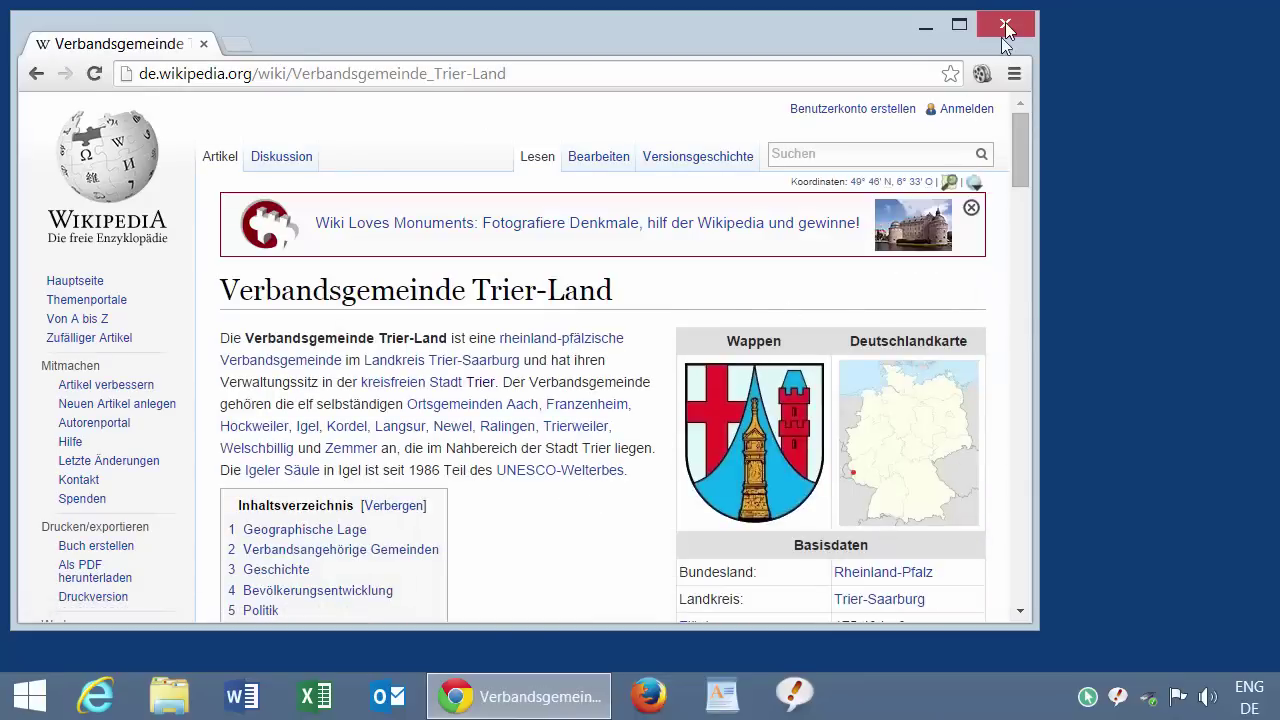
pyautogui.click(1006, 25)
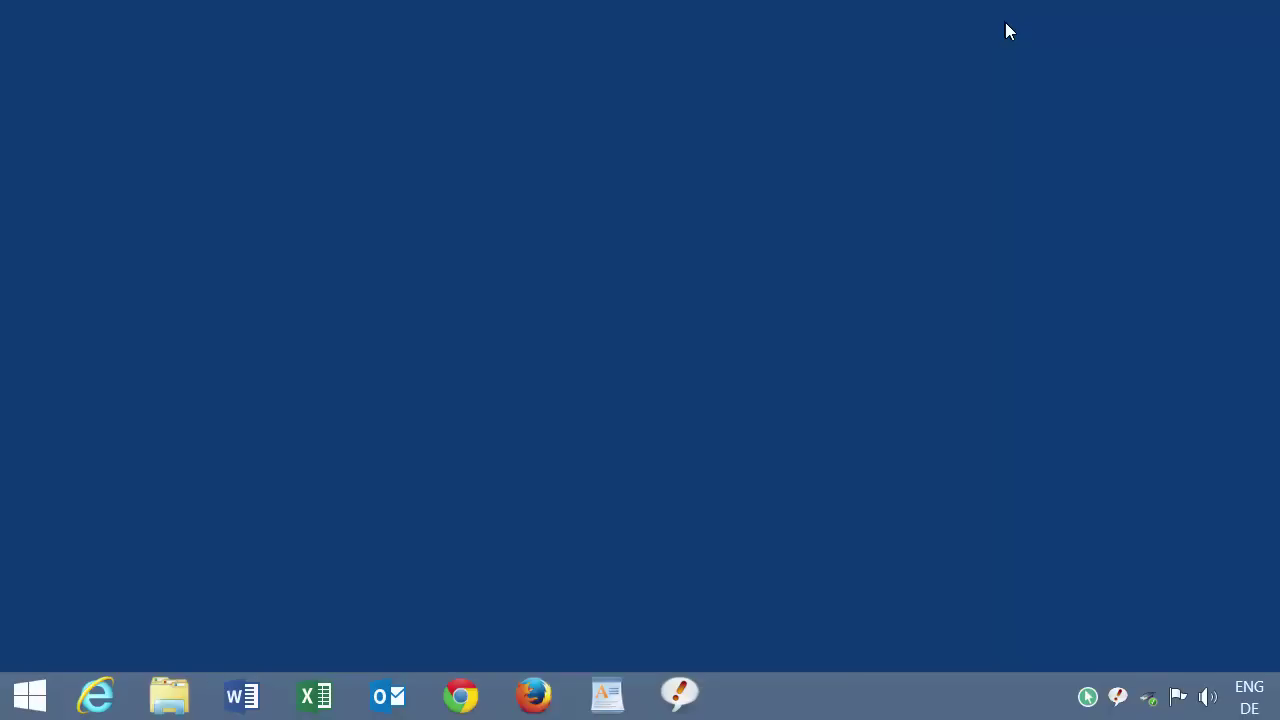
# Open the recorded macro through the tray icon's Edit Recording and scroll its action list to the top.
pyautogui.rightClick(1088, 700)
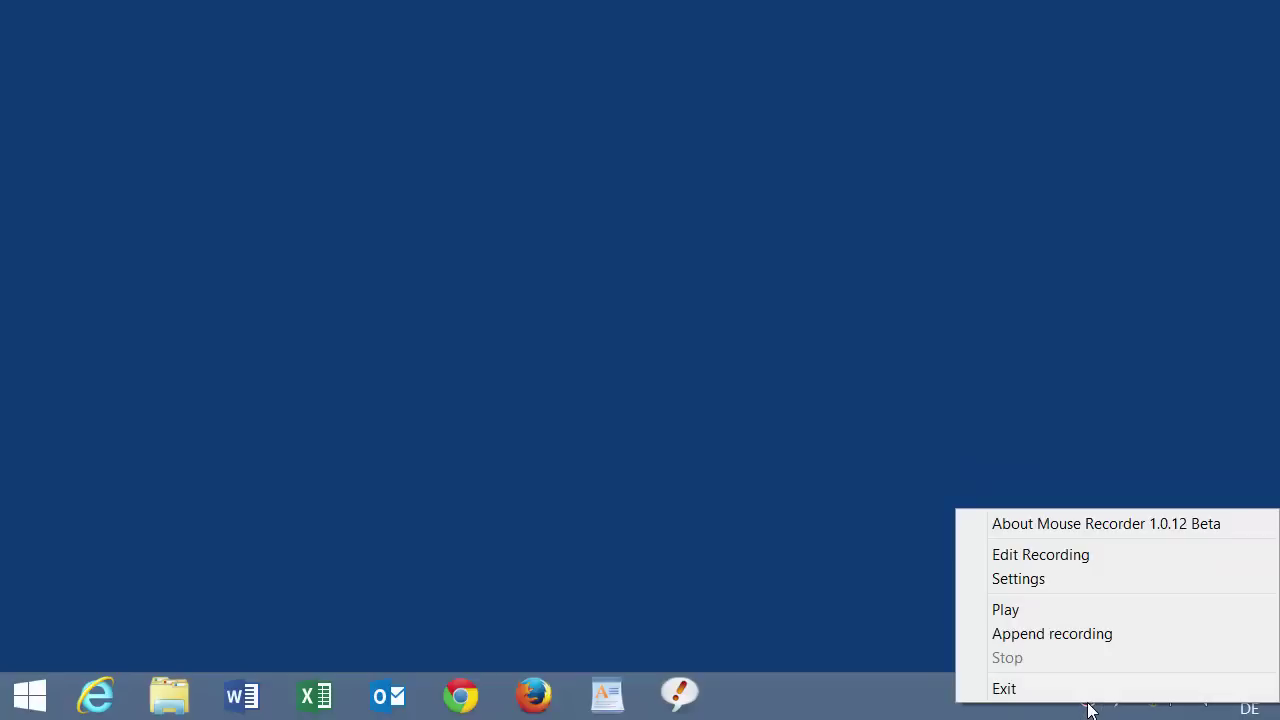
pyautogui.click(1110, 554)
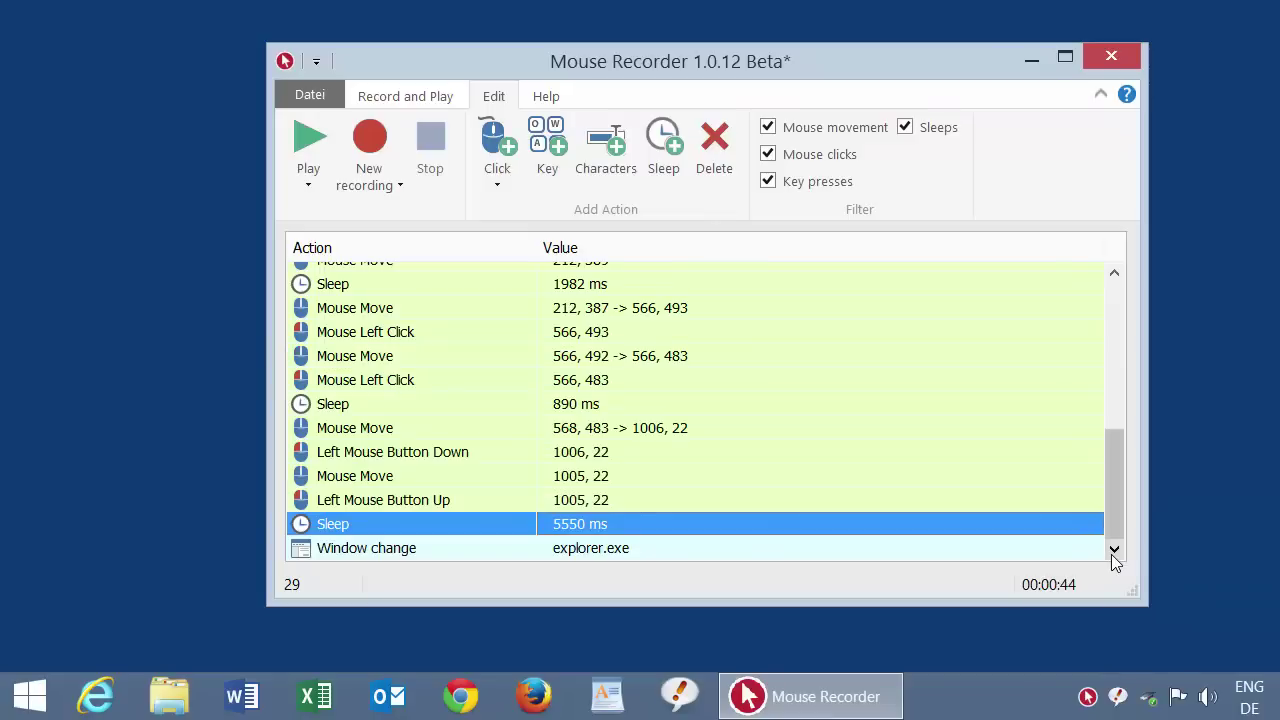
pyautogui.moveTo(1118, 533); pyautogui.dragTo(1120, 341)
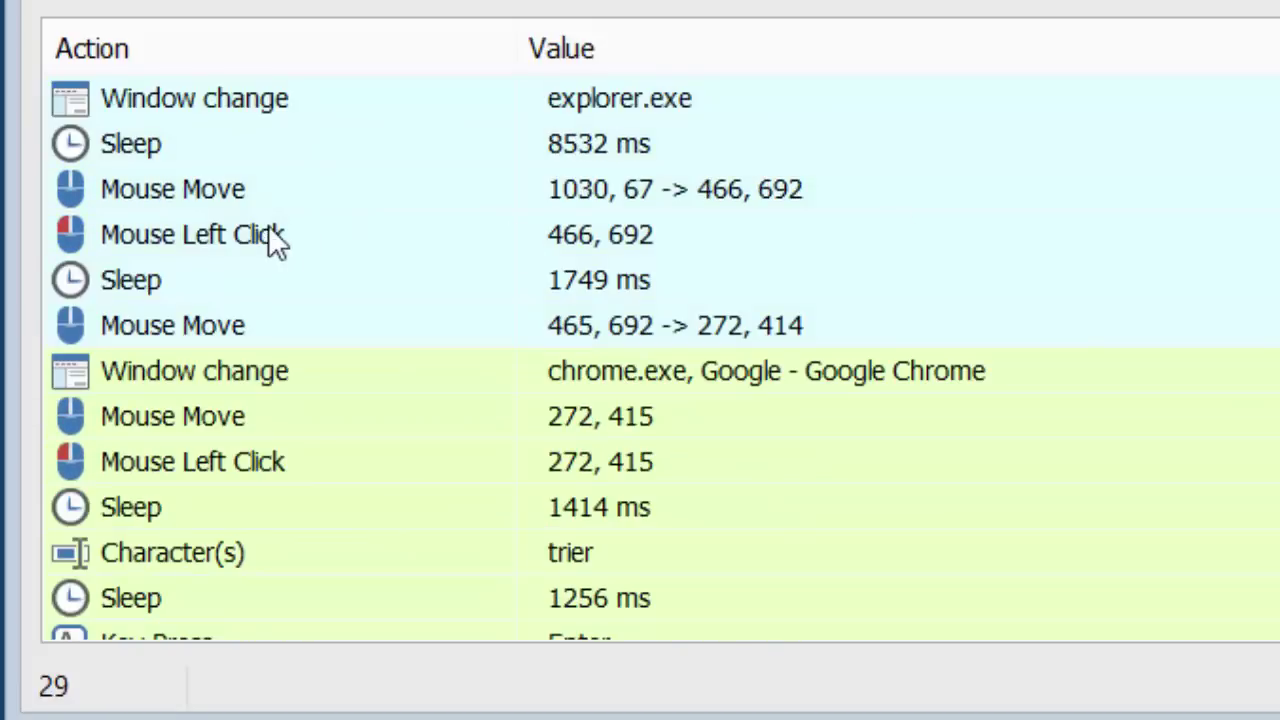
pyautogui.click(255, 197)
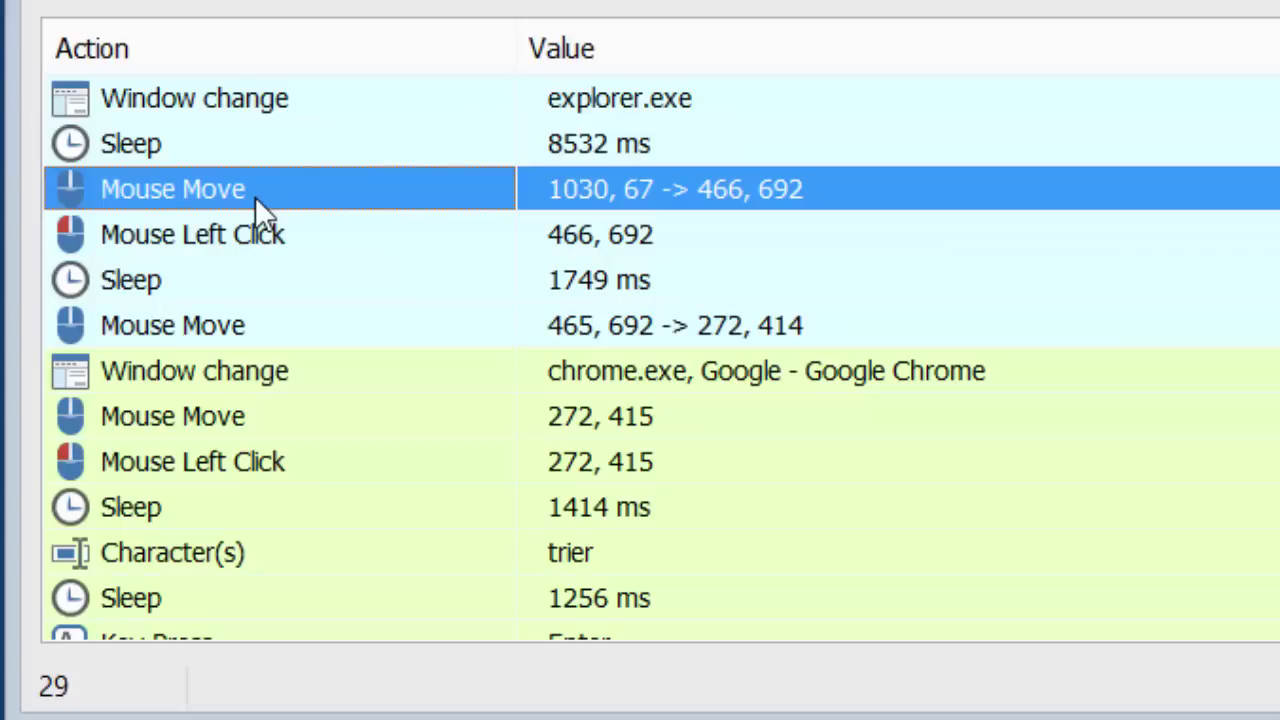
pyautogui.doubleClick(255, 196)
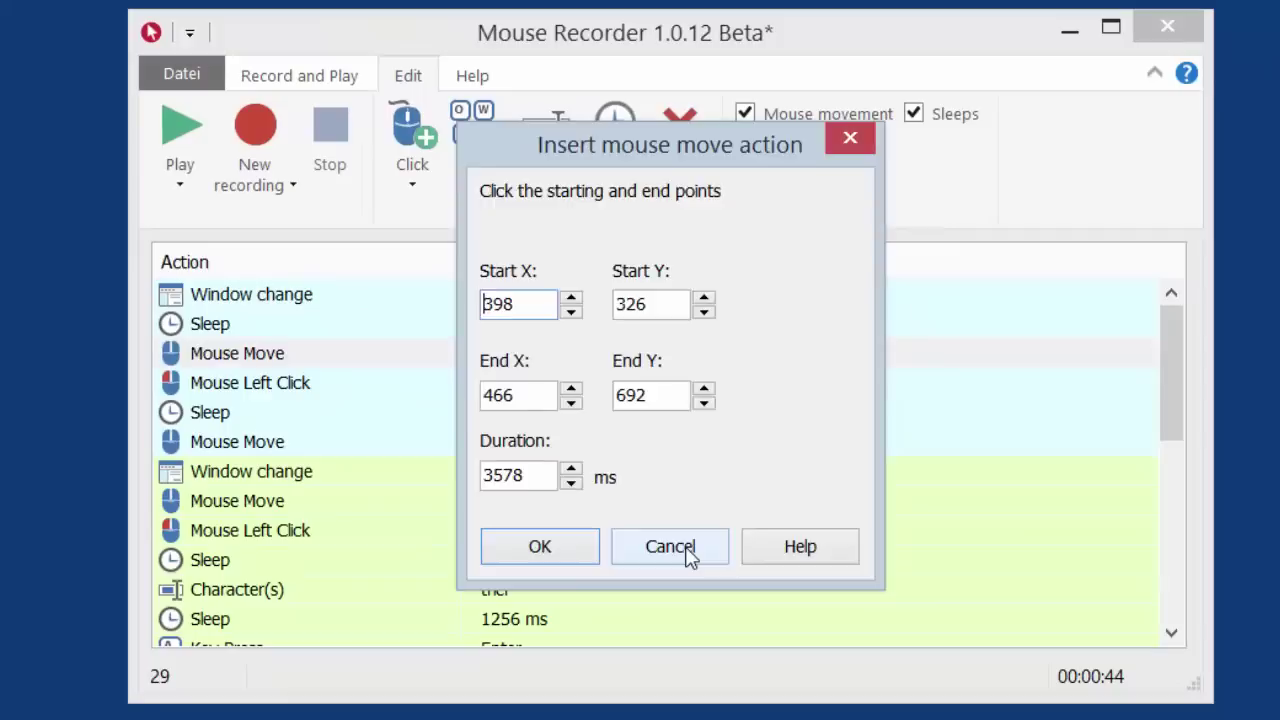
pyautogui.click(630, 668)
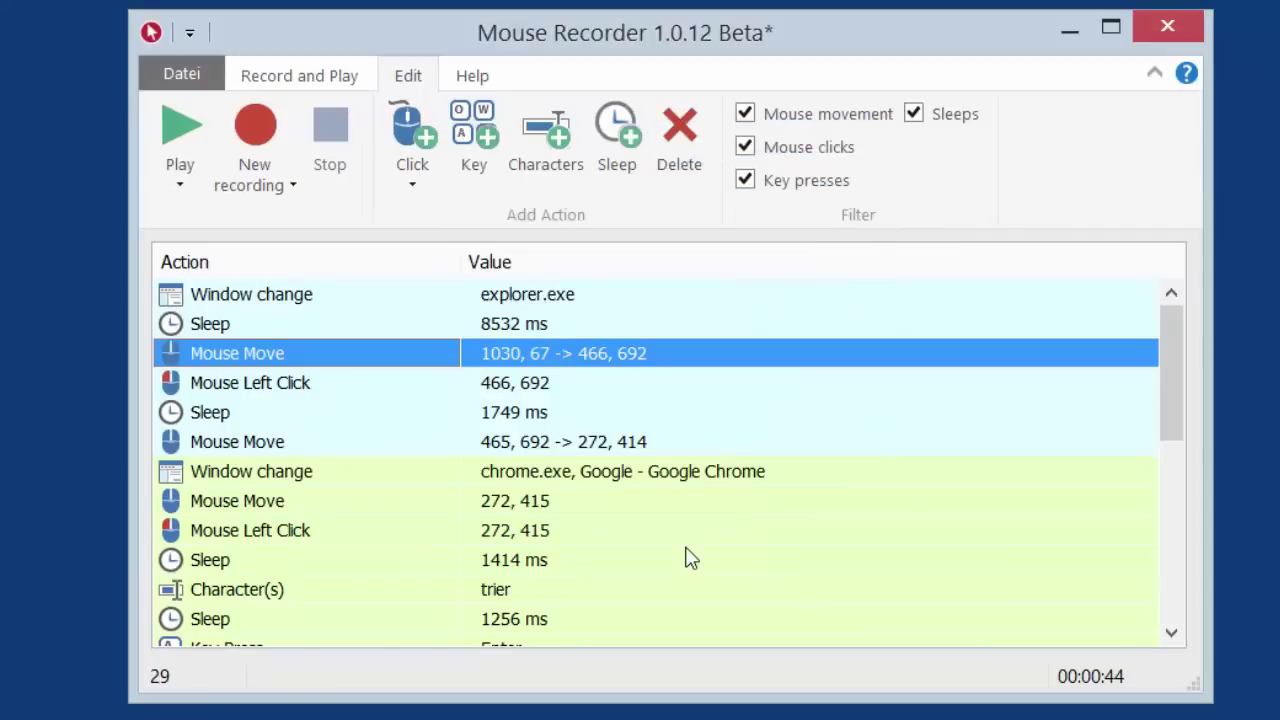
# On Record and Play, change Mouse path from Spline to As recorded and check the Speed setting.
pyautogui.click(290, 80)
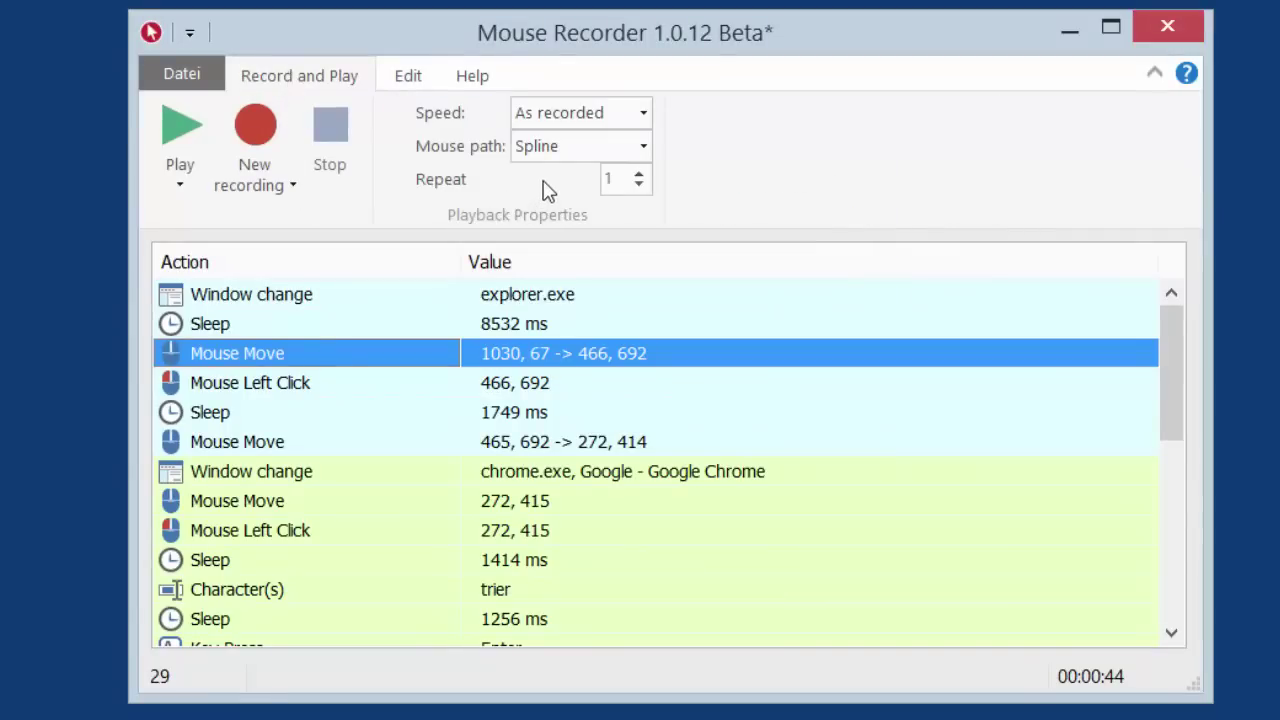
pyautogui.click(598, 154)
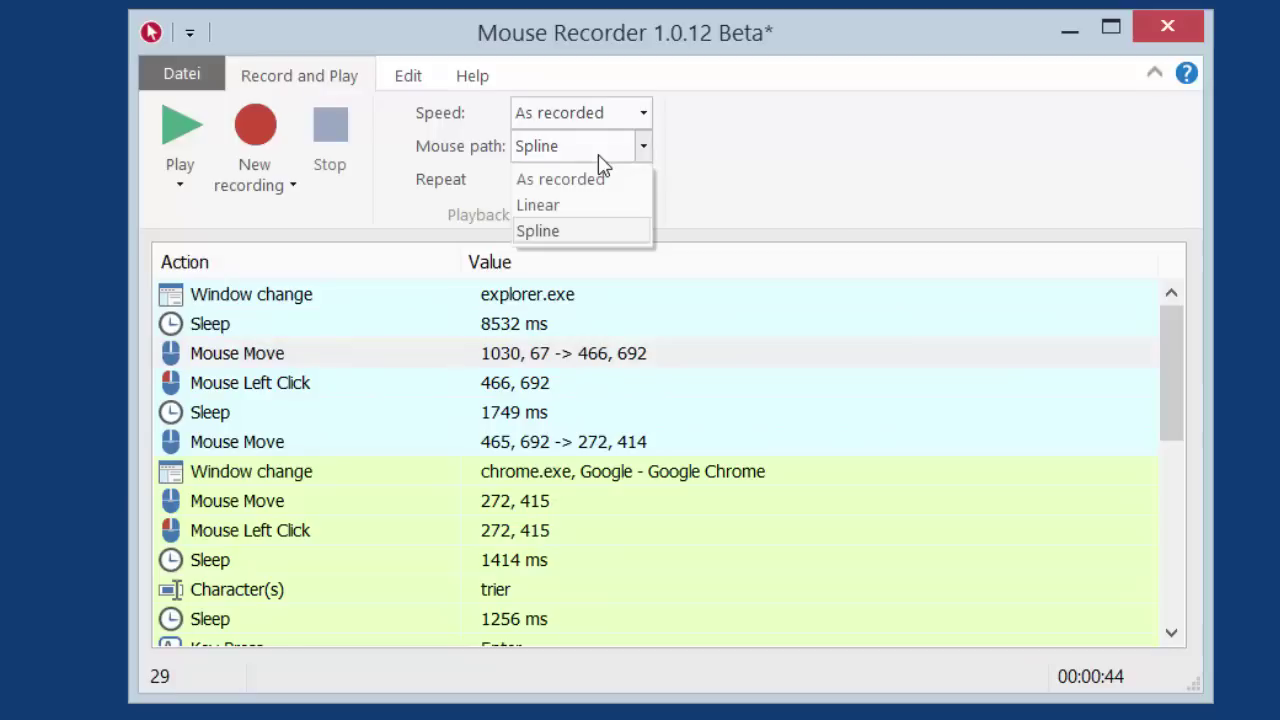
pyautogui.click(612, 182)
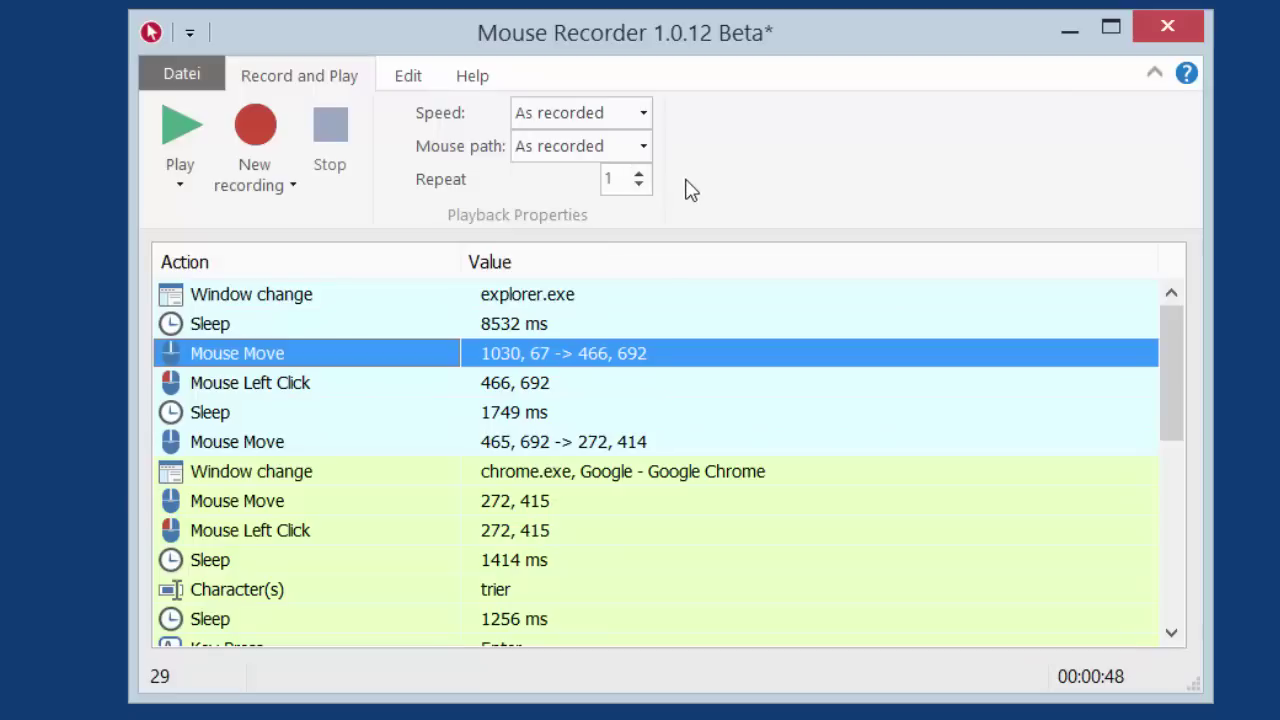
pyautogui.click(641, 117)
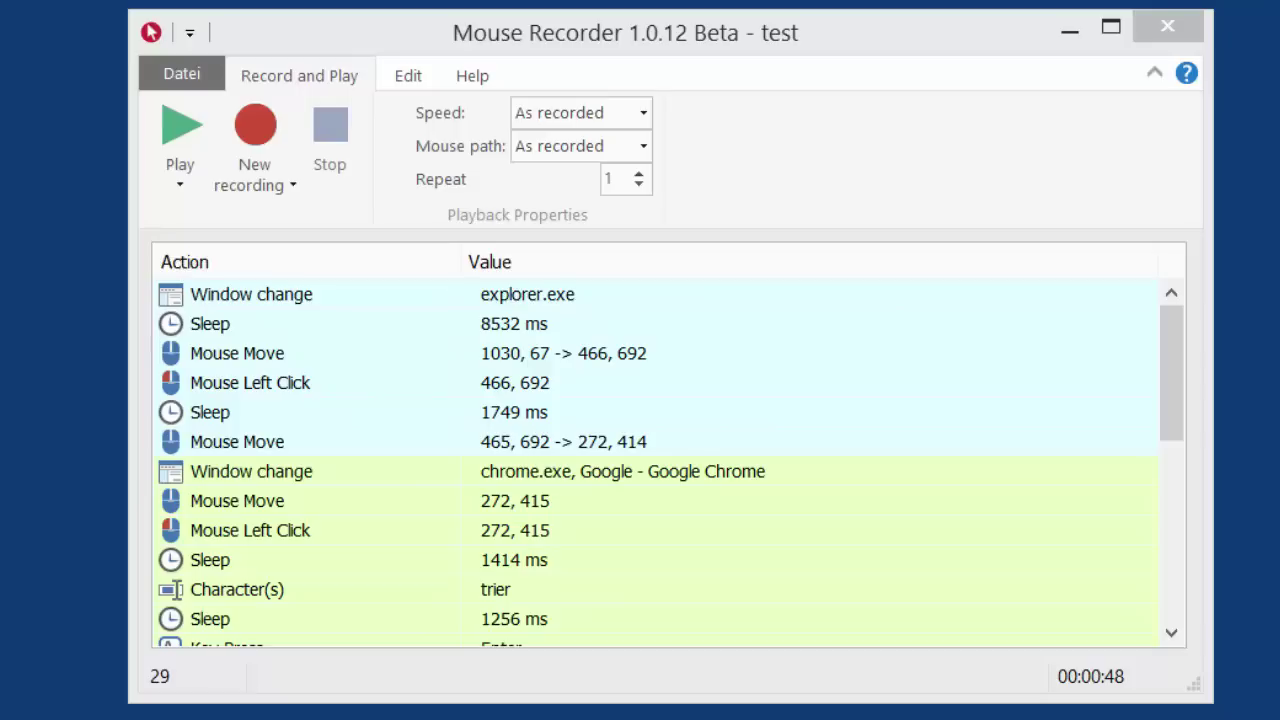
# Transfer the macro to PhraseExpress as phrase test with autotext 123.
pyautogui.click(170, 80)
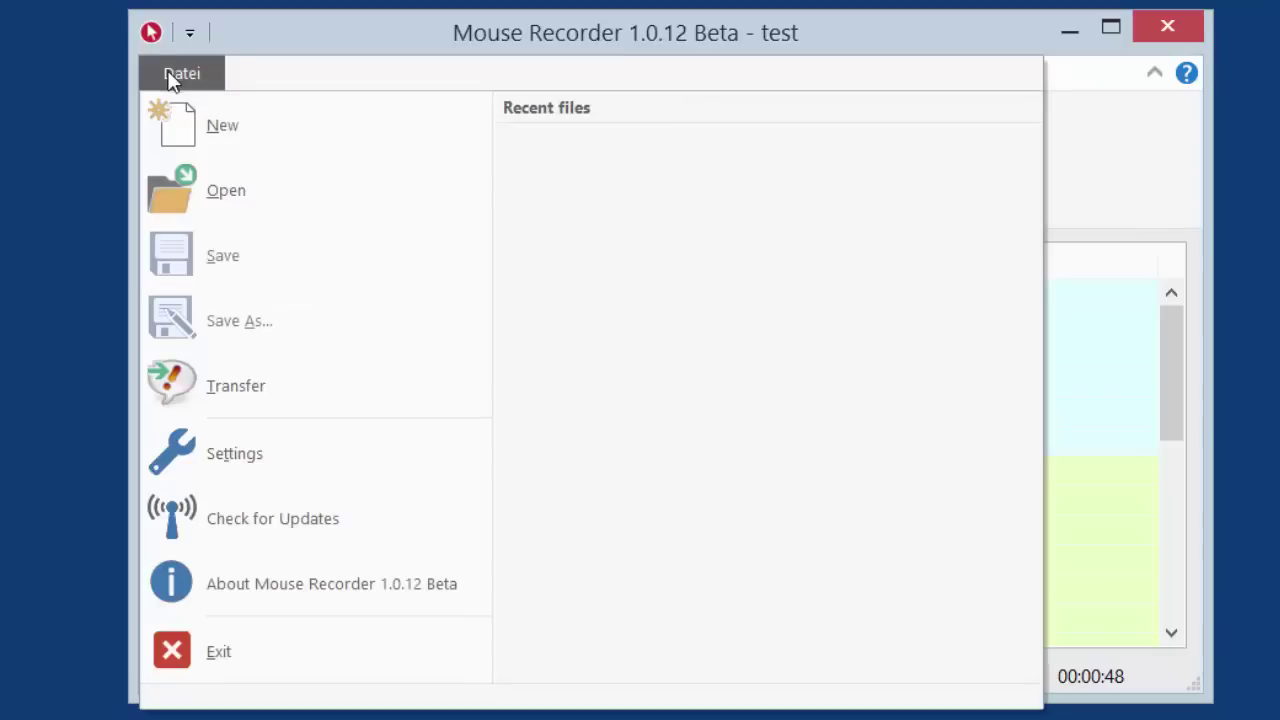
pyautogui.click(235, 386)
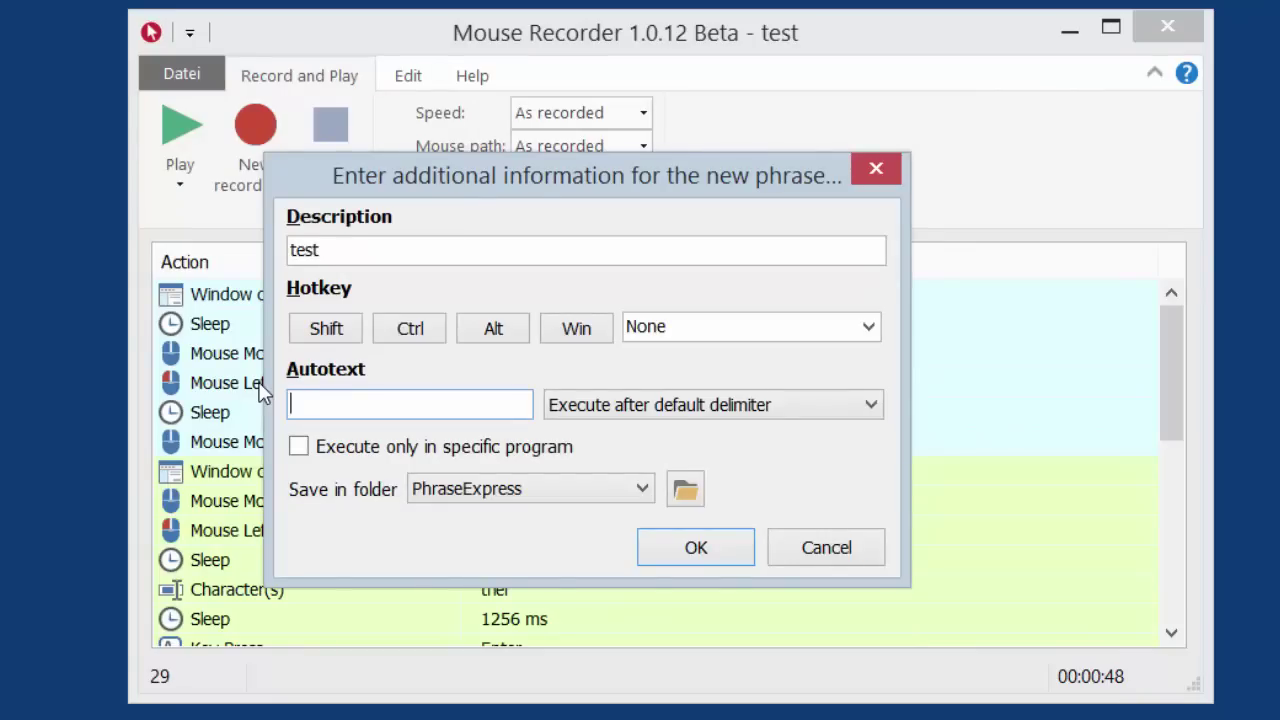
pyautogui.write('123')
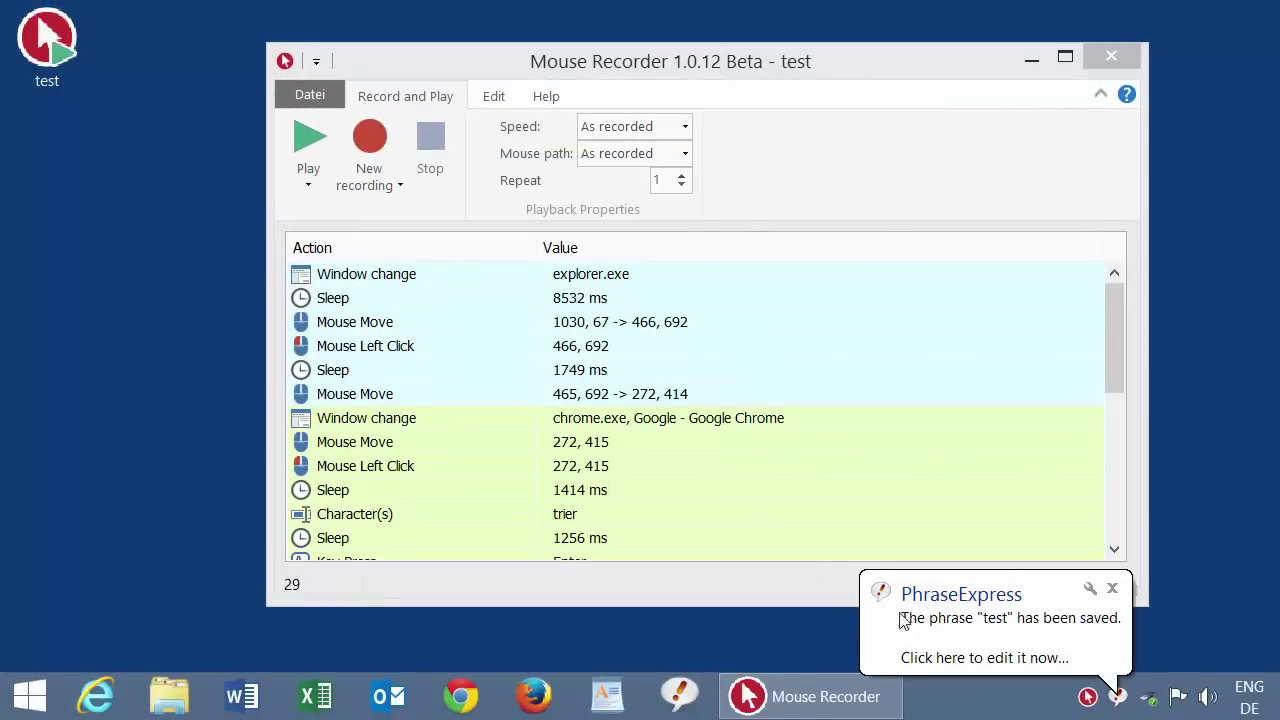
# From the PhraseExpress notification, start a New macro recording phrase and return to Mouse Recorder.
pyautogui.click(984, 642)
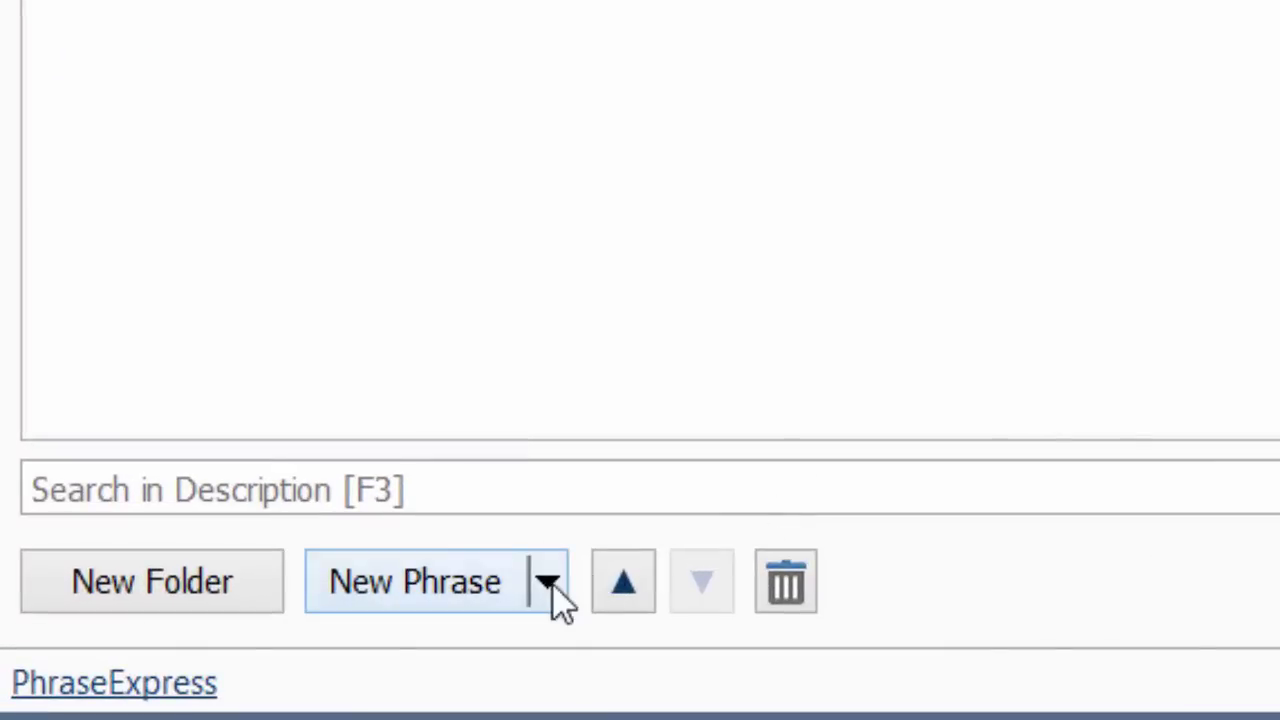
pyautogui.click(549, 583)
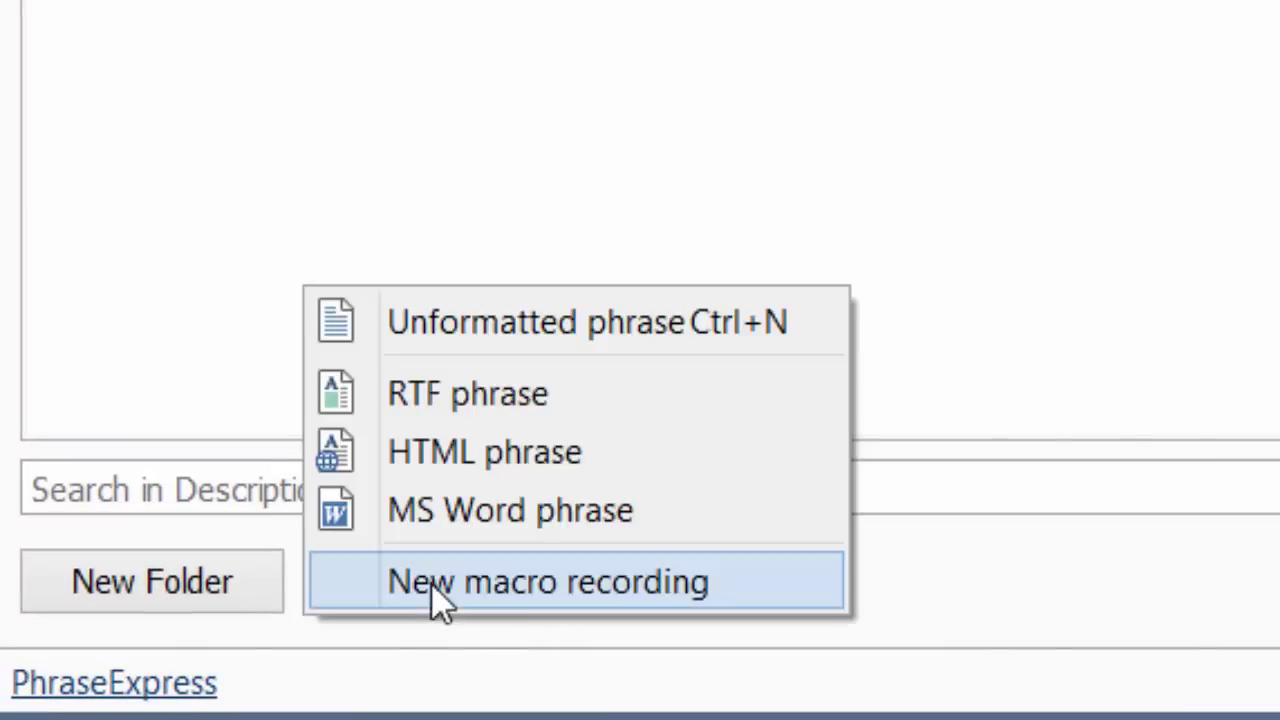
pyautogui.click(725, 588)
pyautogui.press('Escape')
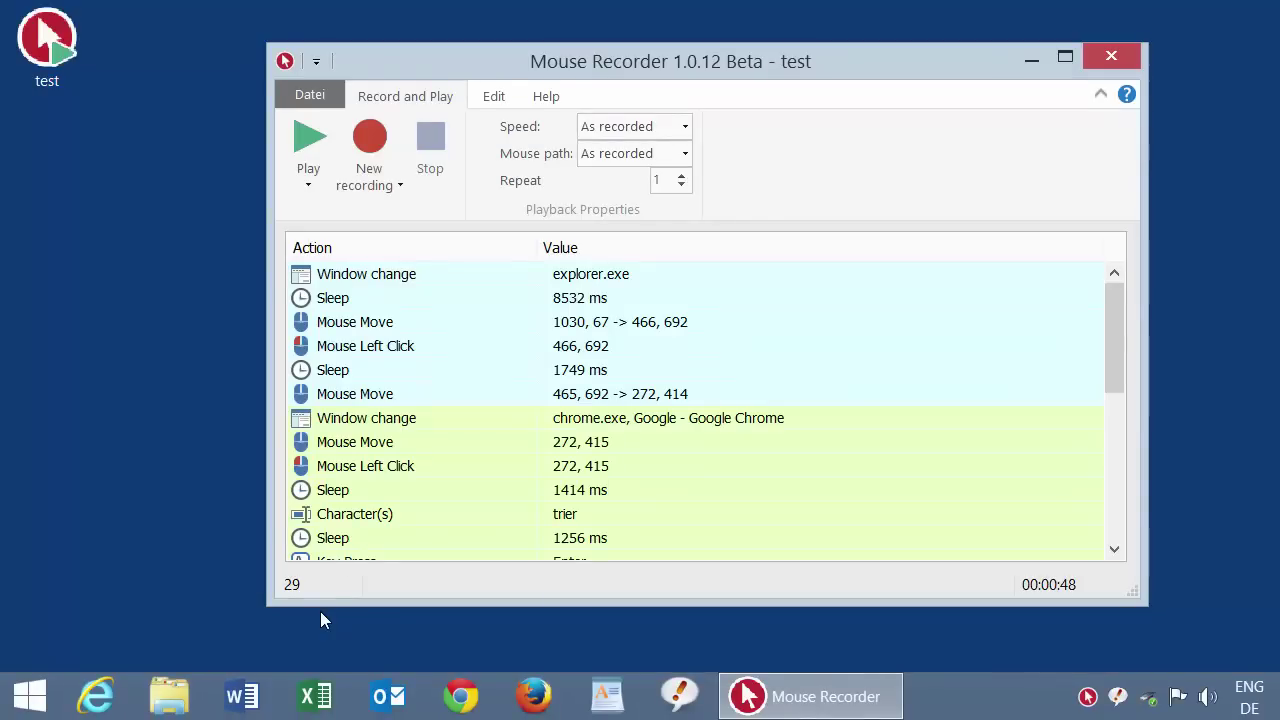
# Record opening Dieser PC, opening the Desktop folder and closing Explorer, then stop recording.
pyautogui.click(367, 162)
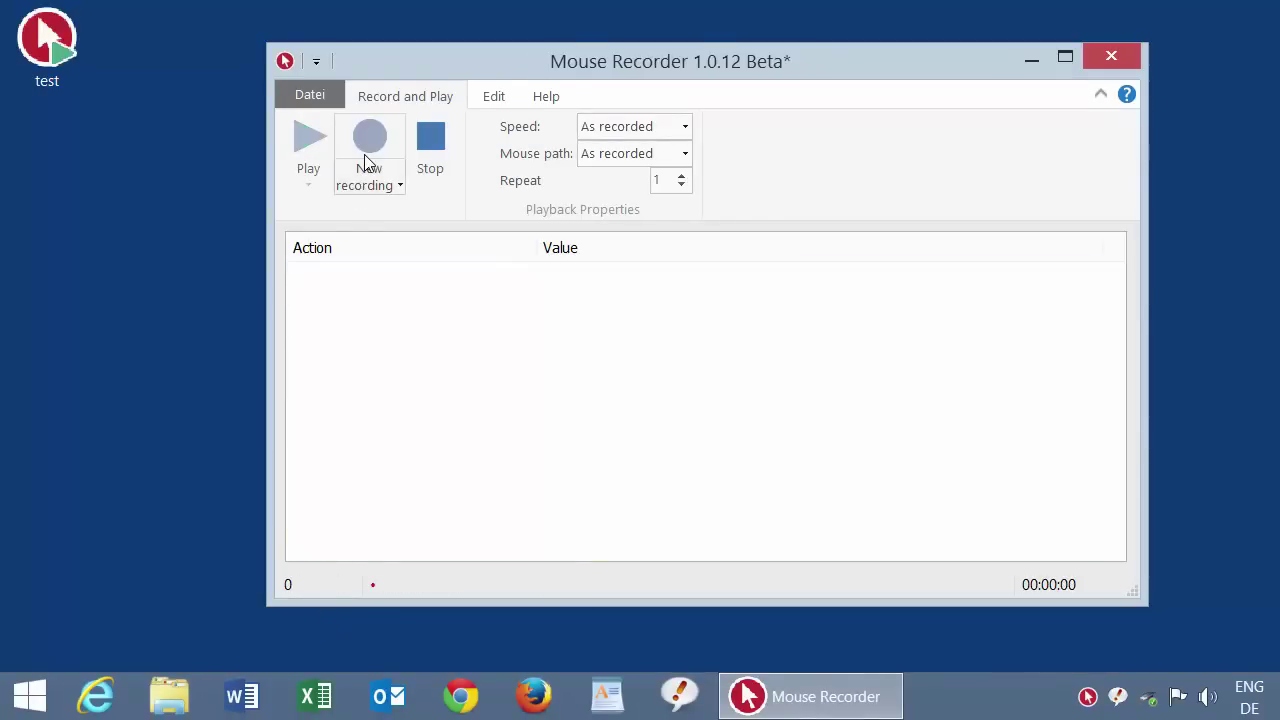
pyautogui.click(165, 700)
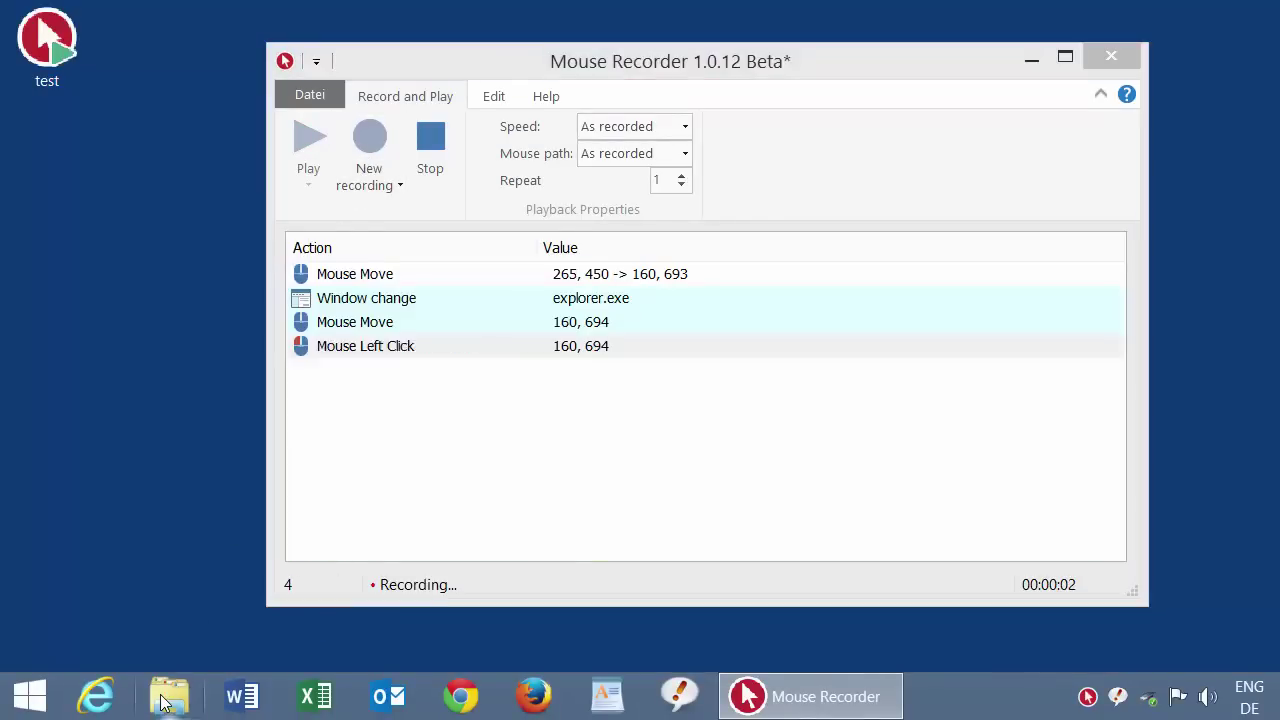
pyautogui.doubleClick(580, 385)
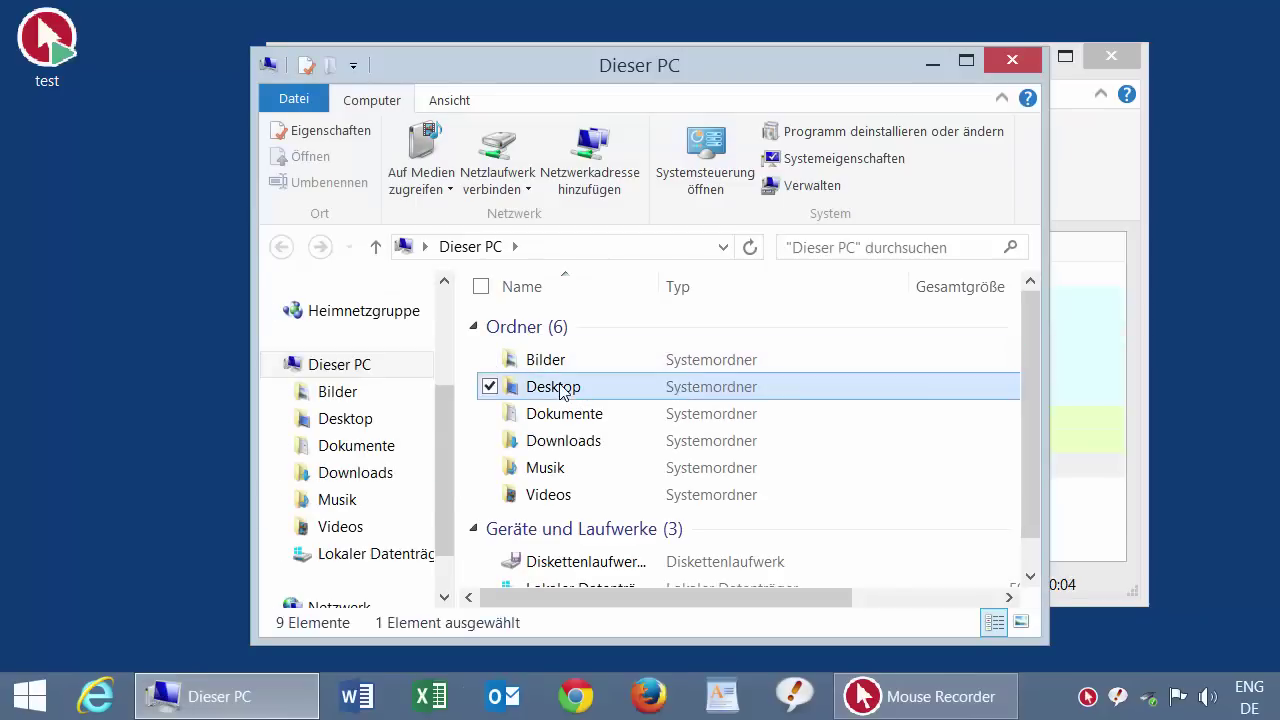
pyautogui.click(1006, 62)
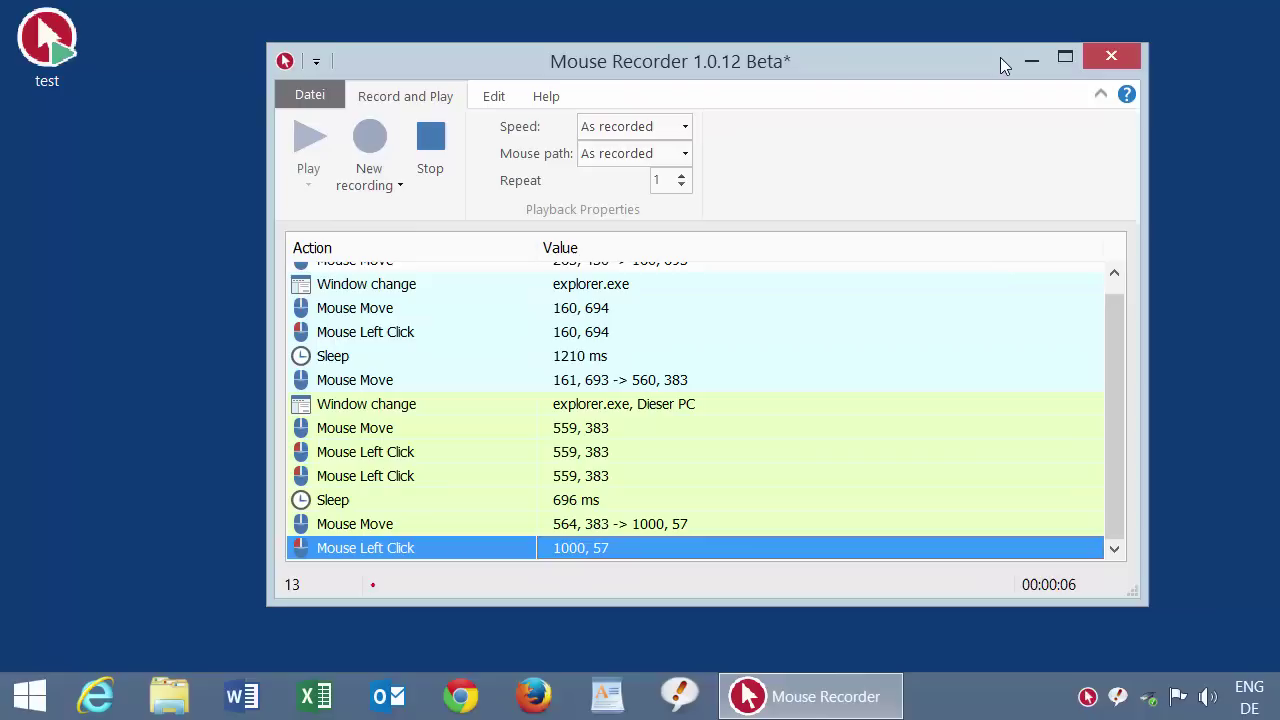
pyautogui.click(431, 146)
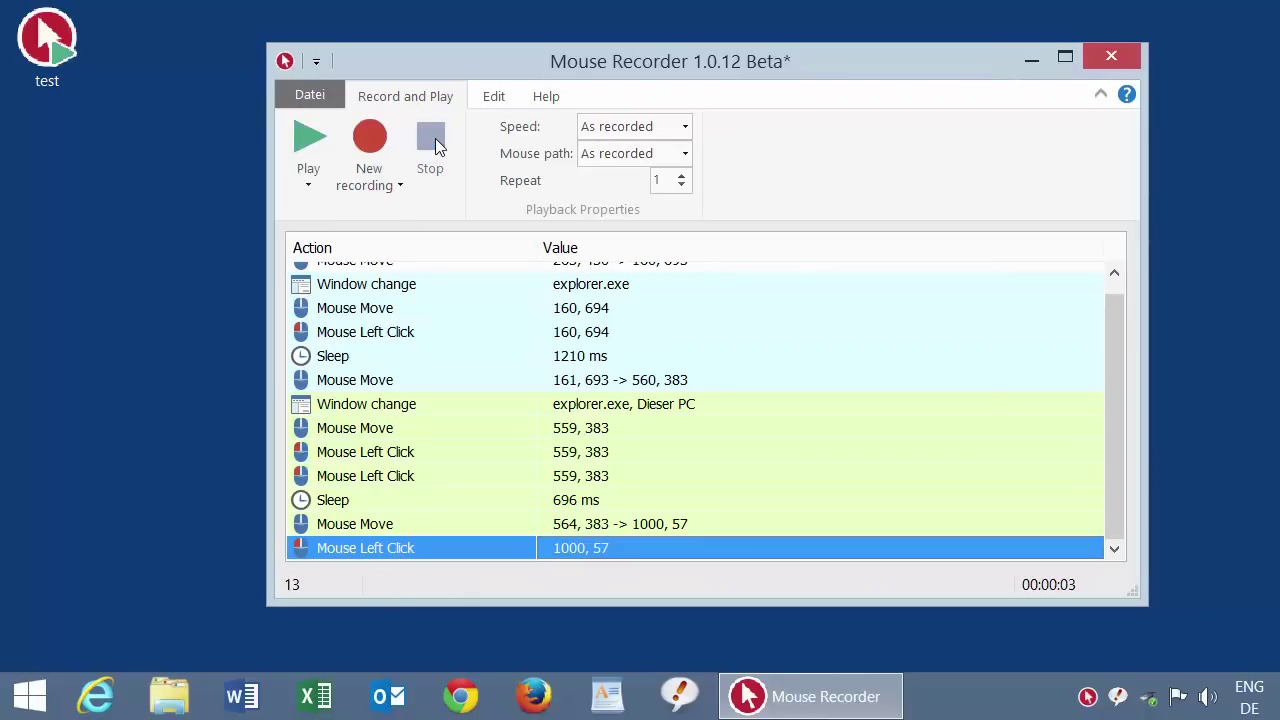
# Export the recording to PhraseExpress with autotext 345 when closing Mouse Recorder, and open the phrase.
pyautogui.click(1117, 54)
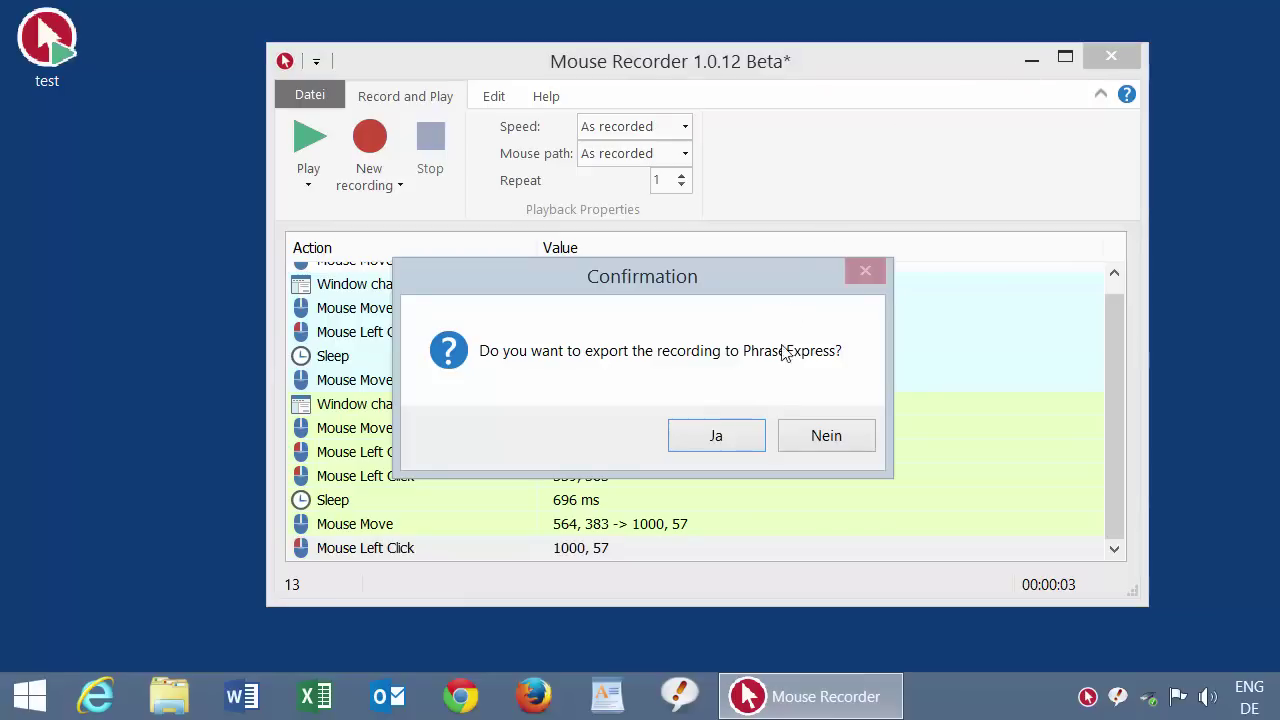
pyautogui.click(762, 447)
pyautogui.write('345')
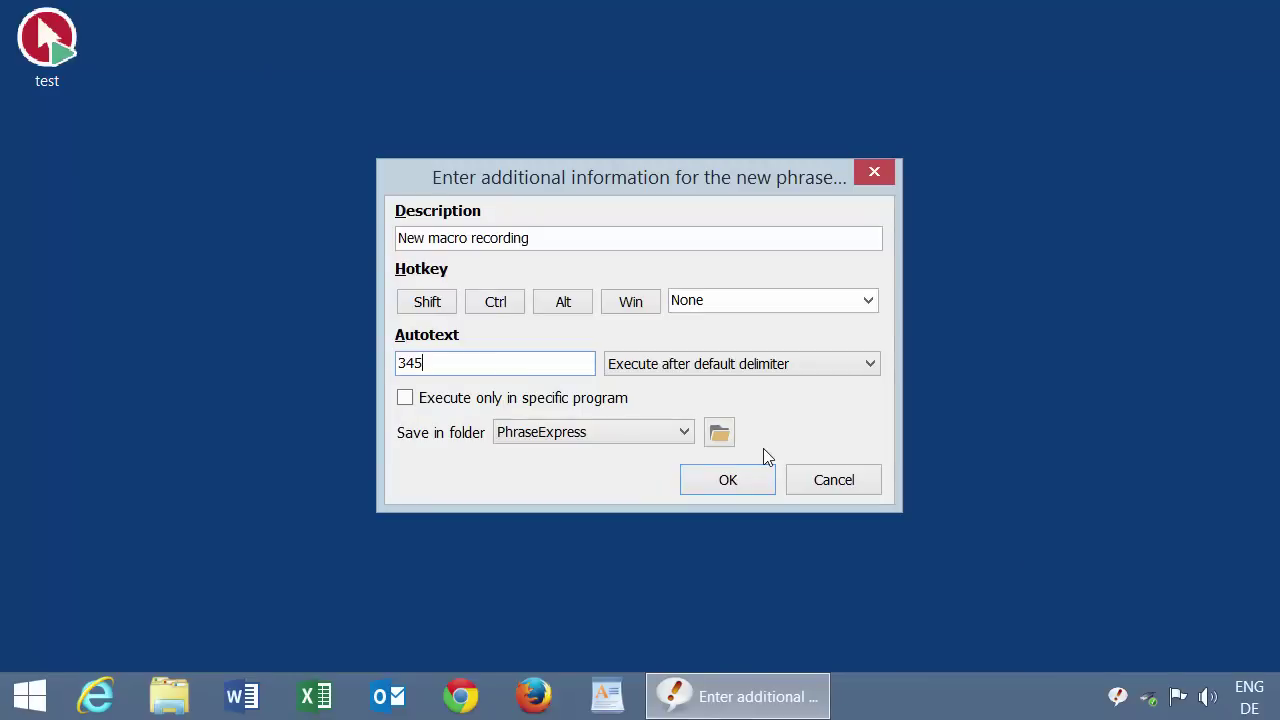
pyautogui.click(700, 484)
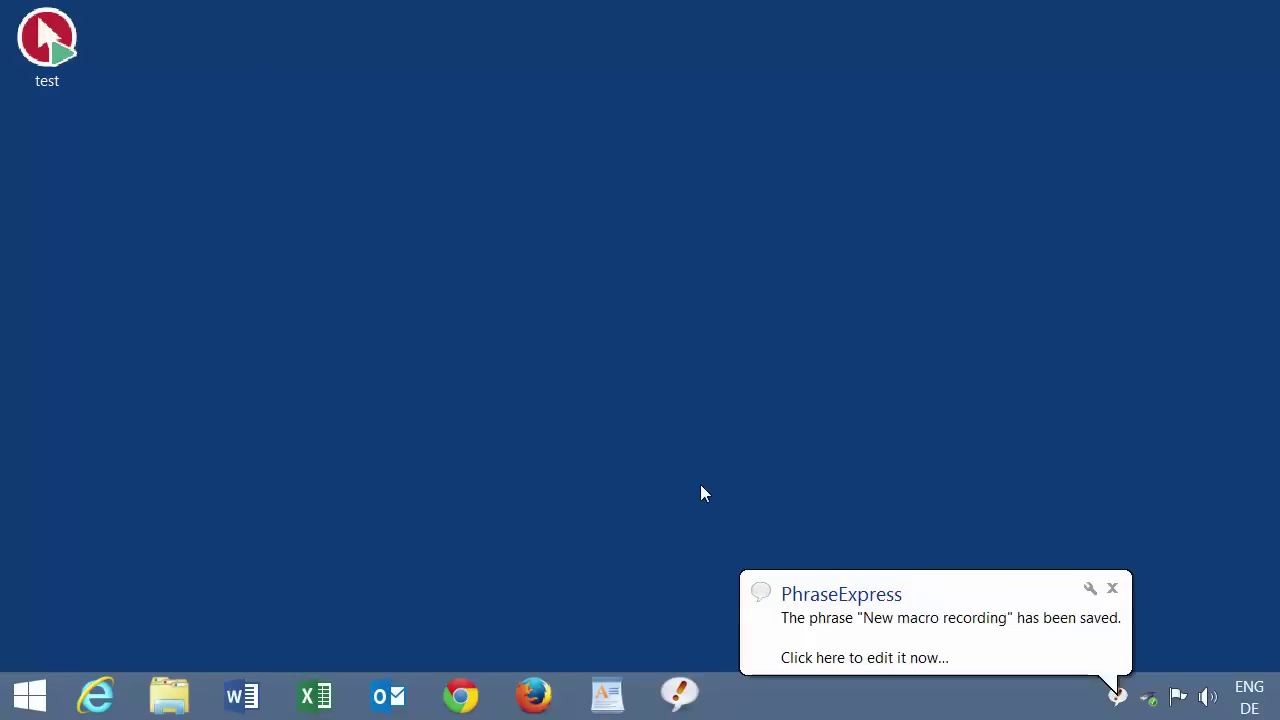
pyautogui.click(856, 650)
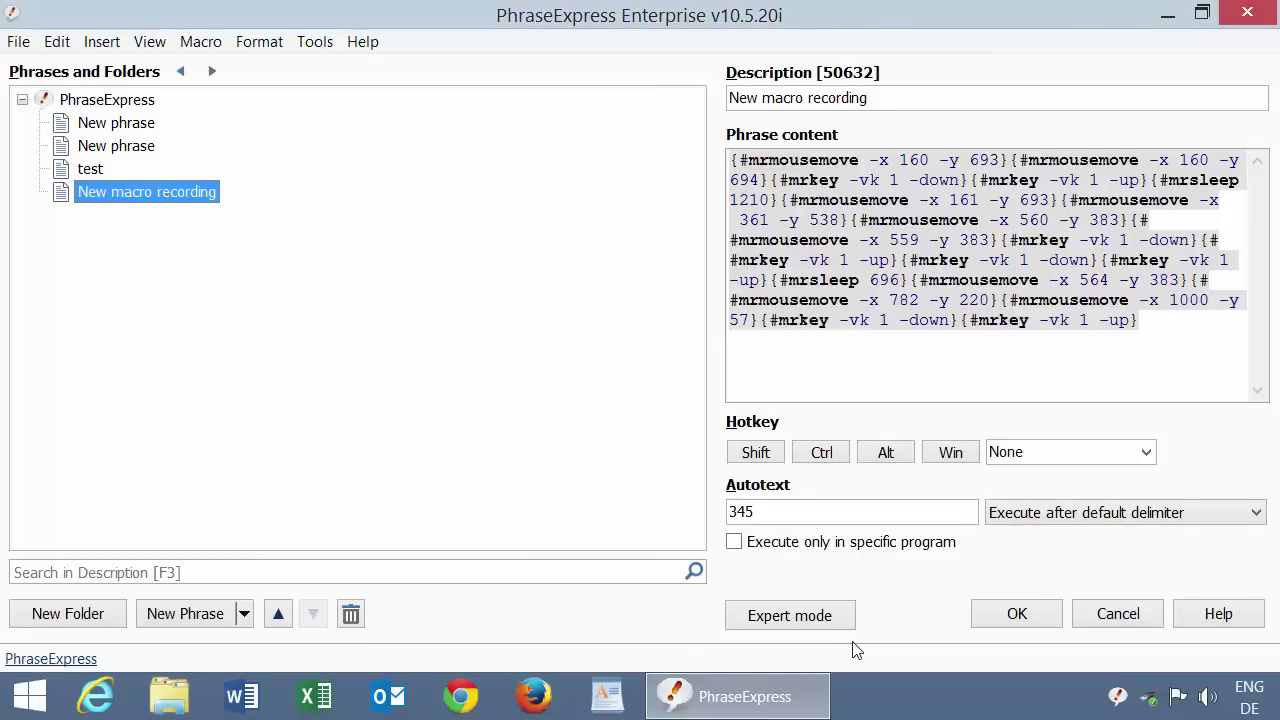